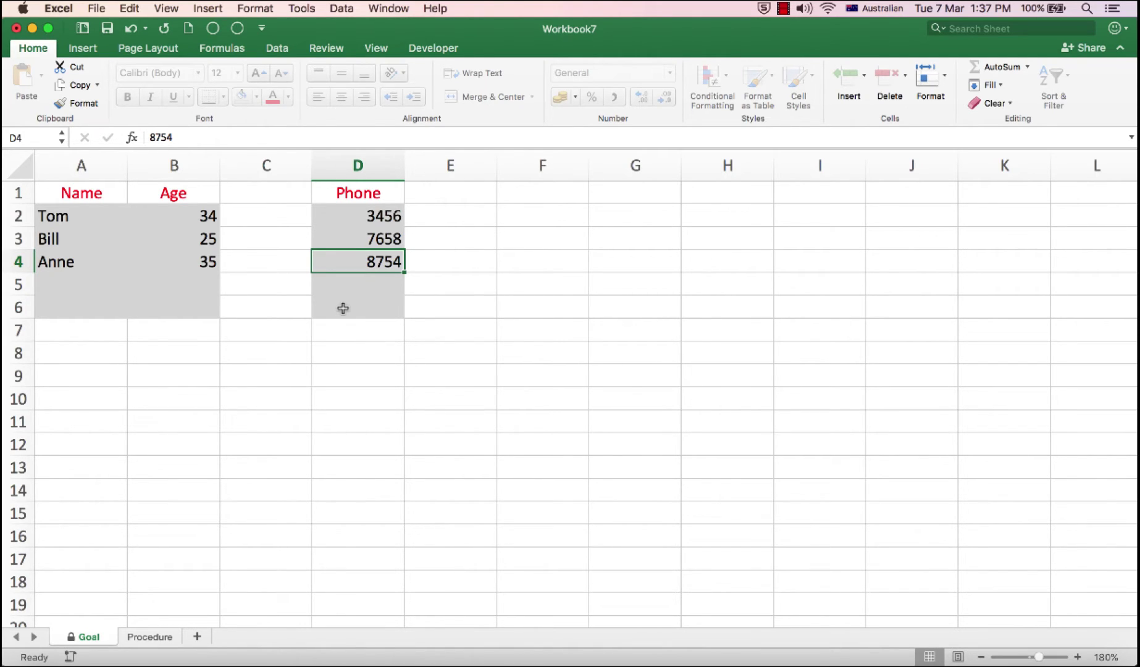
Step: Tab through the Goal sheet's unlocked grey entry cells from A2, then select empty cell A5
click(58, 216)
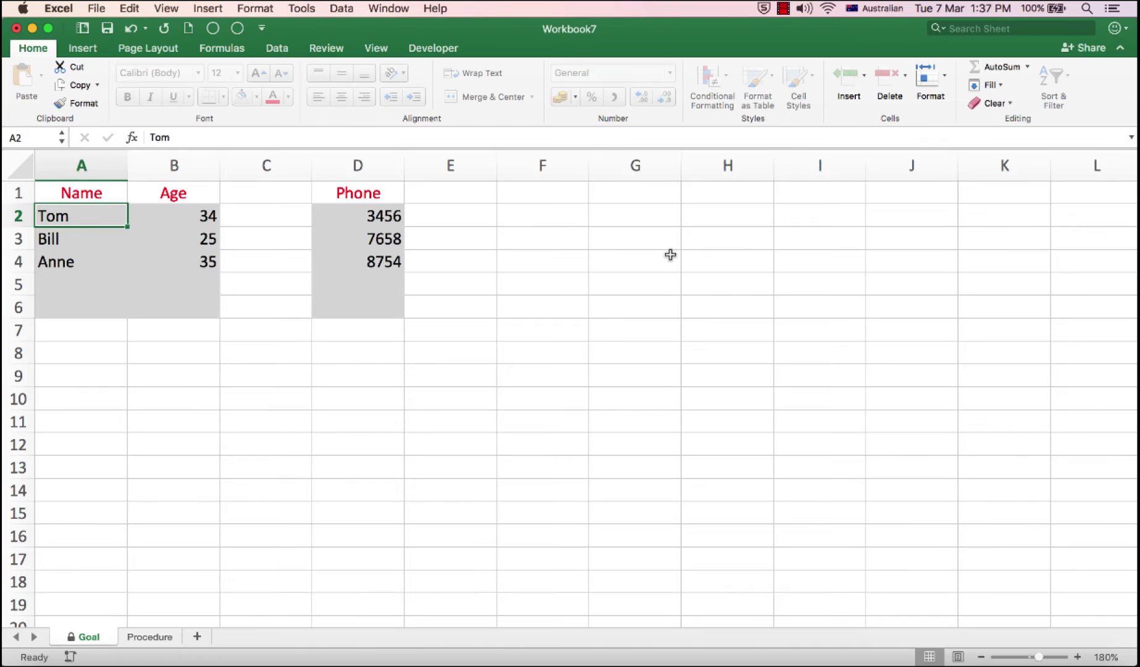
key(Tab)
key(Tab)
key(Tab)
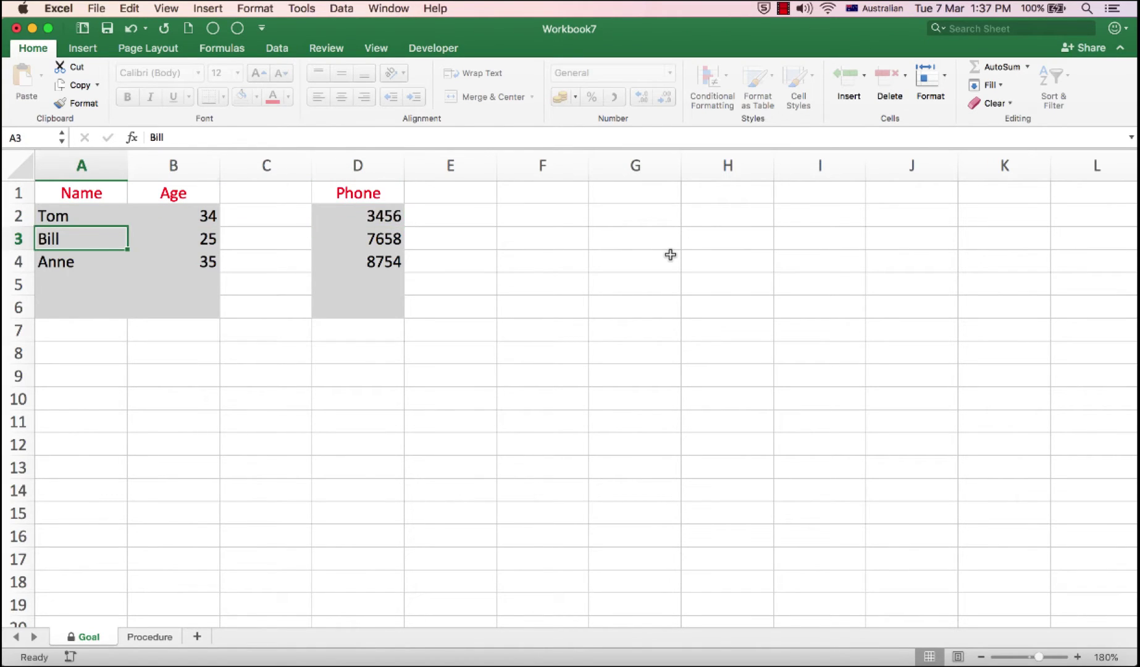
key(Tab)
key(Tab)
key(Tab)
key(Tab)
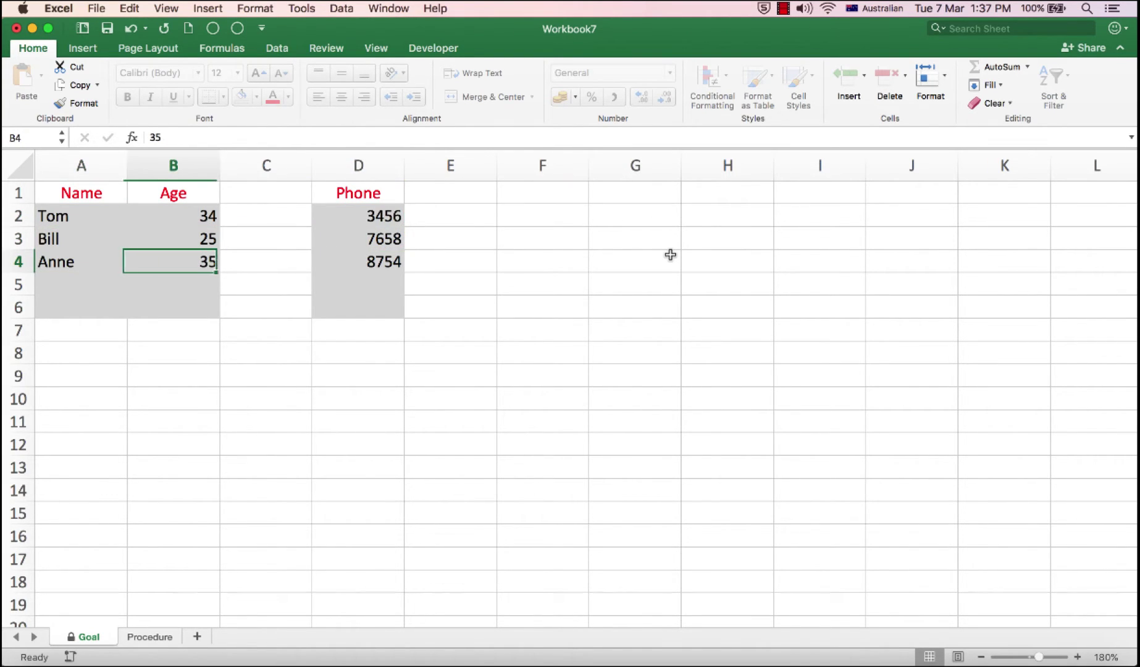
key(Tab)
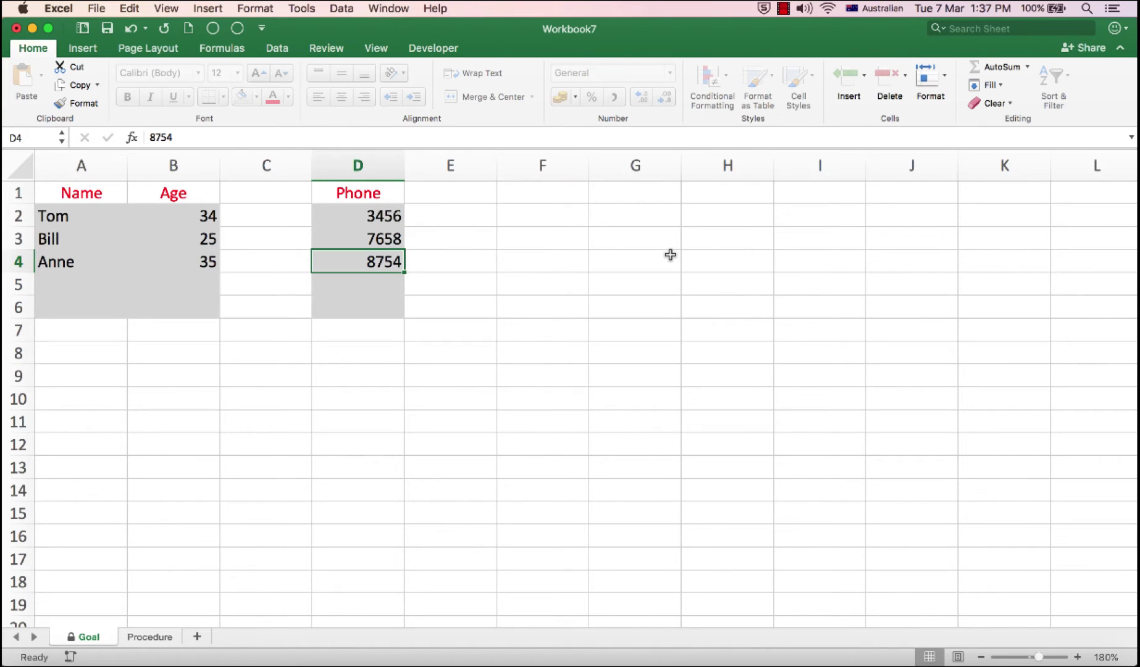
key(Tab)
key(Tab)
key(Tab)
key(Tab)
key(Tab)
key(Tab)
key(Tab)
key(Tab)
key(Tab)
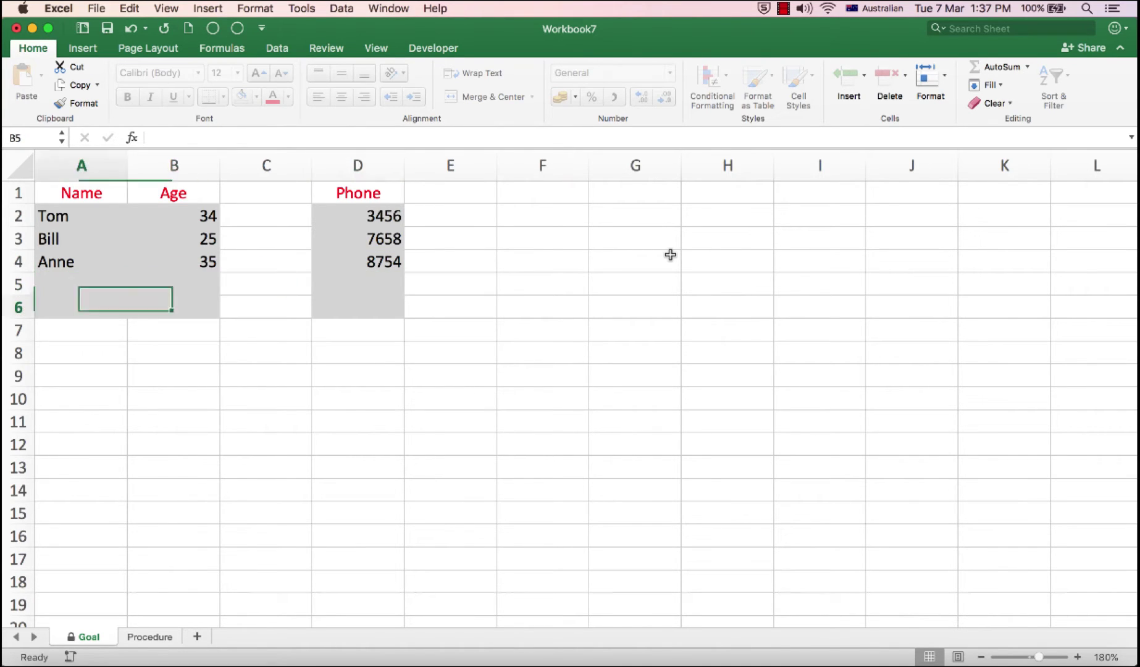
key(Tab)
key(Tab)
key(Tab)
key(Tab)
key(Tab)
key(Tab)
key(Tab)
key(Tab)
key(Tab)
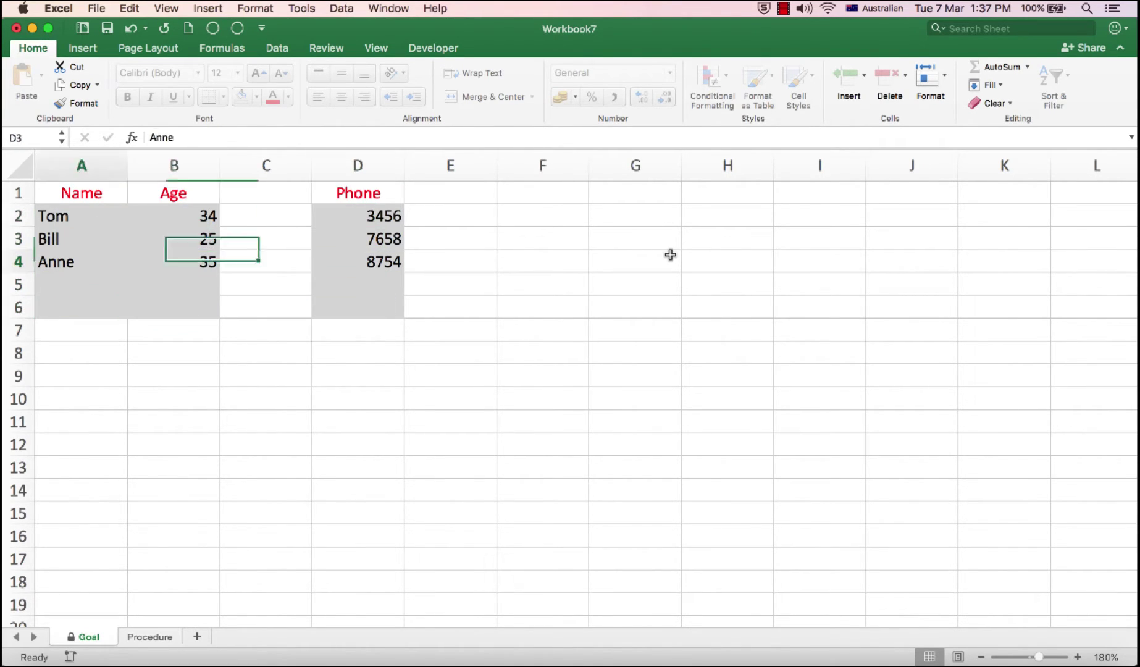
key(Tab)
key(Tab)
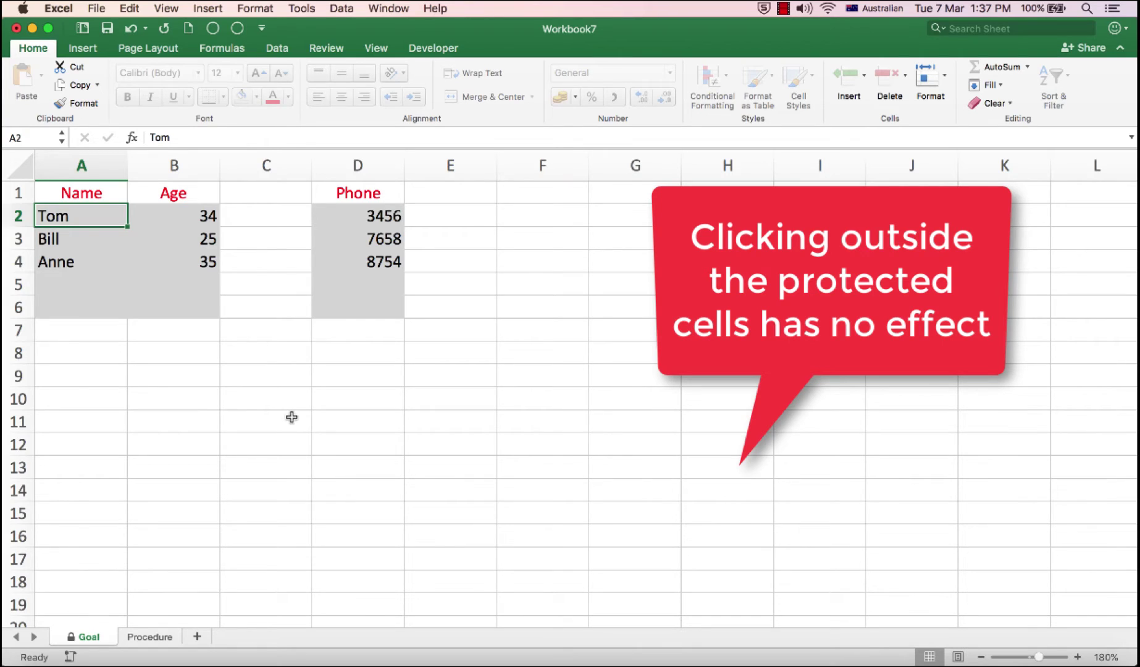
click(56, 282)
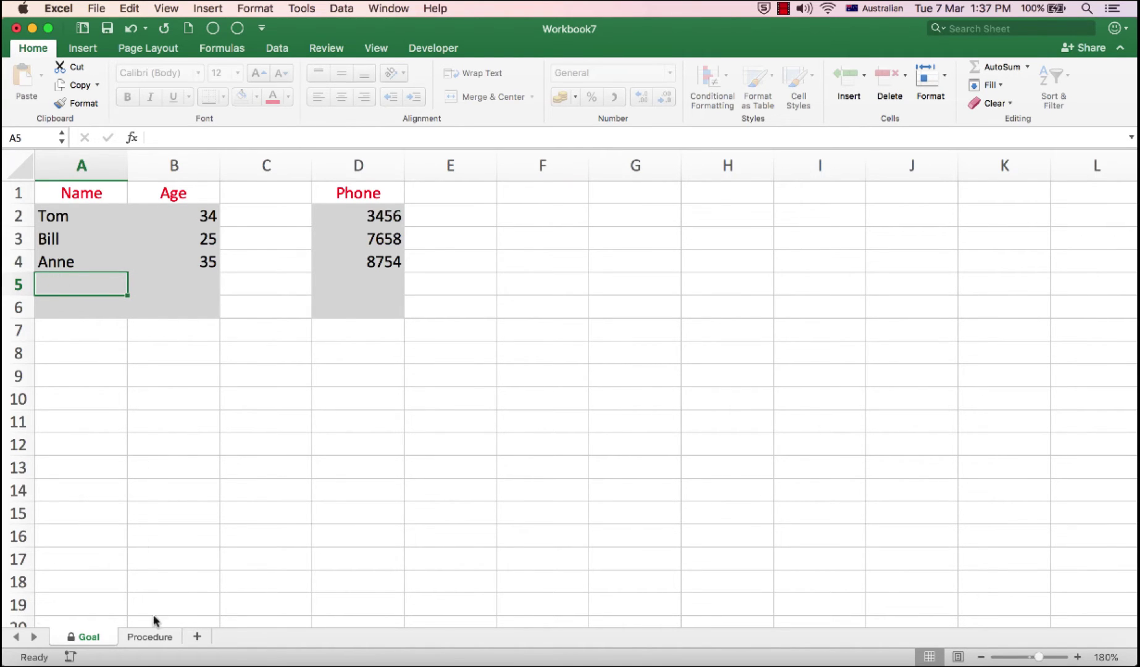
Step: On the Procedure sheet, shade the A2:B6 and D2:D6 entry blocks light grey
click(154, 636)
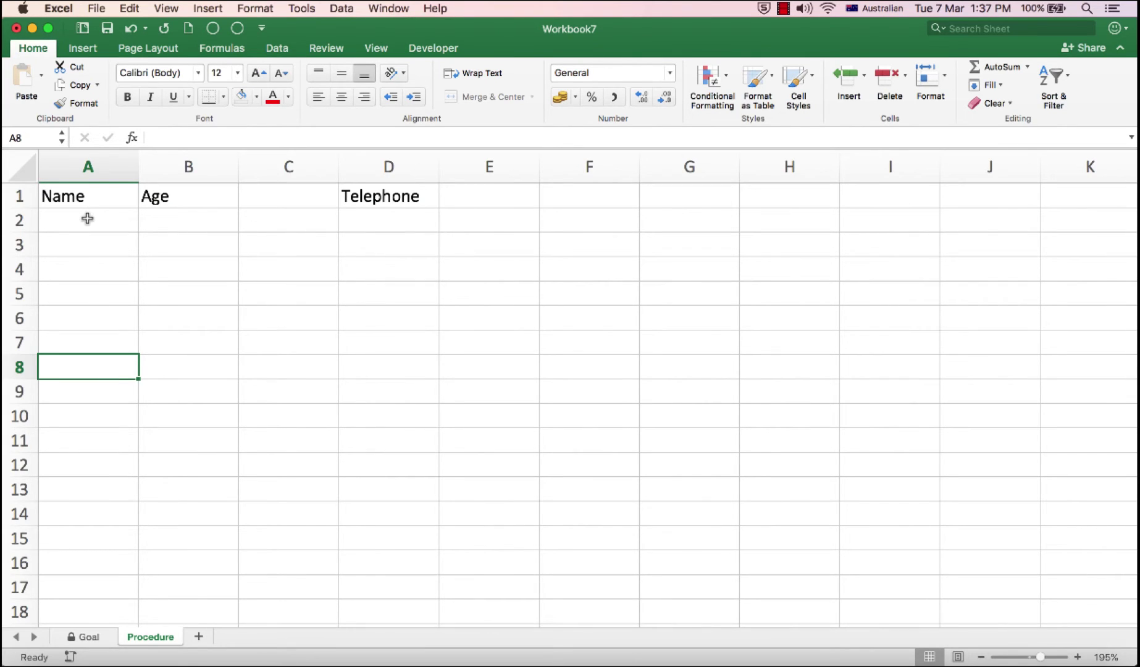
click(119, 225)
drag(118, 225, 171, 319)
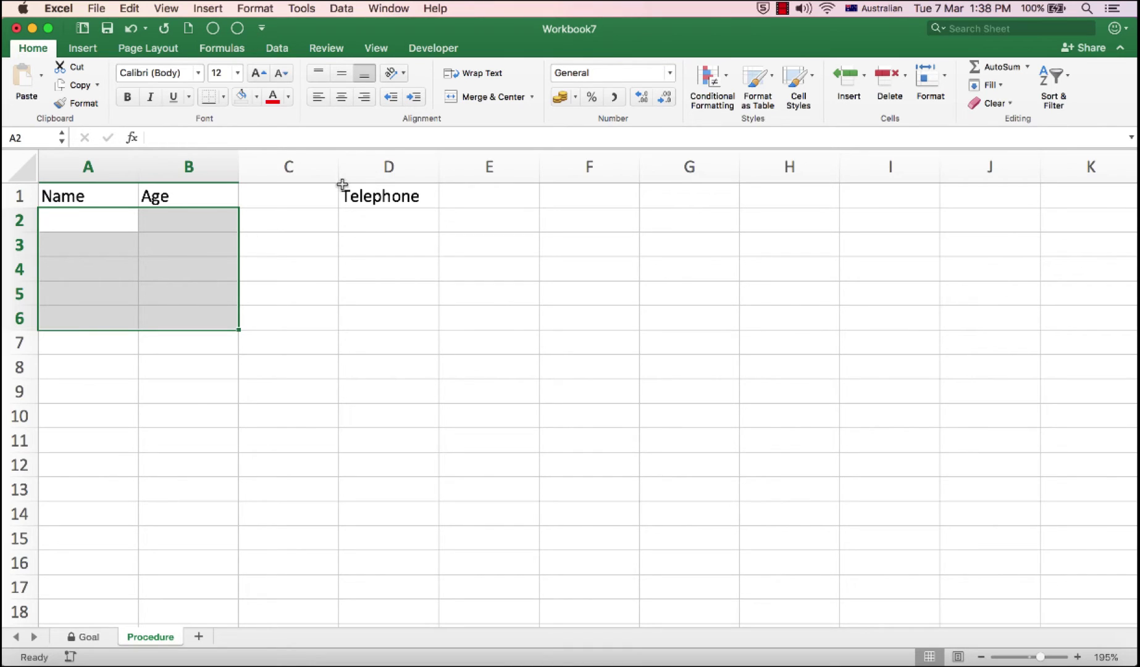
drag(378, 220, 377, 309)
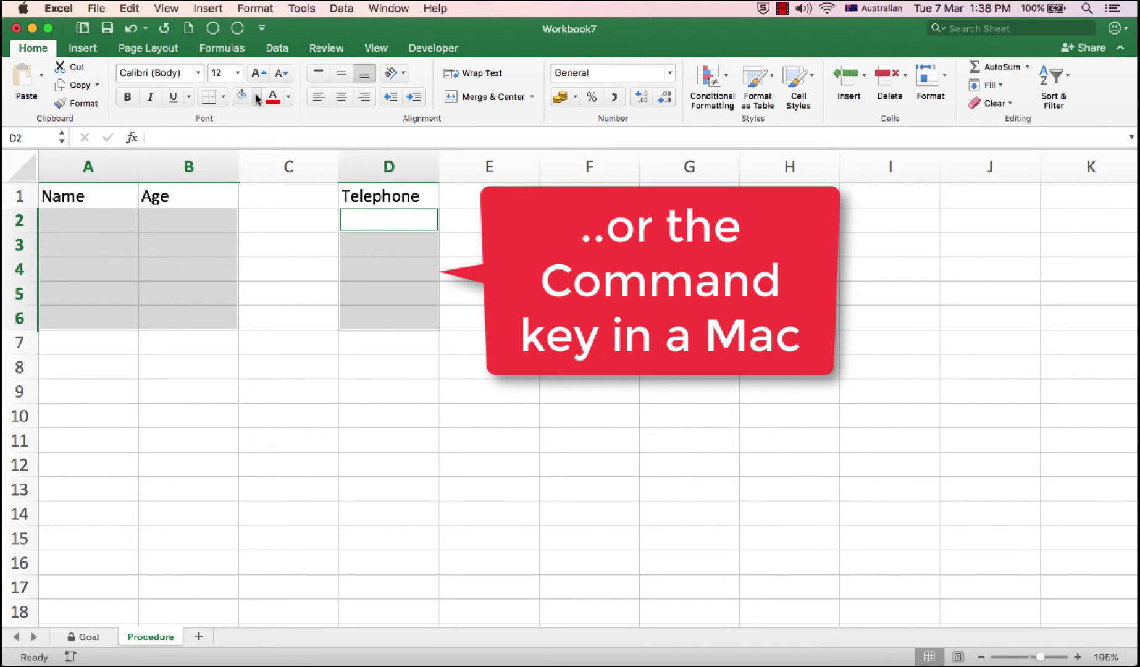
click(256, 97)
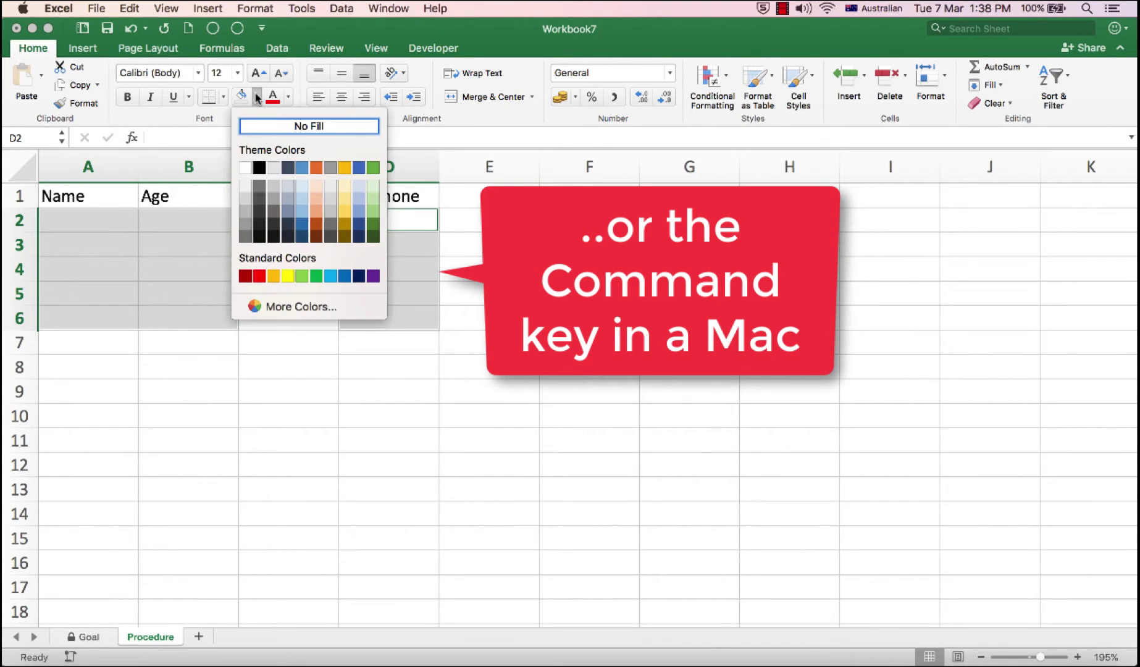
click(245, 203)
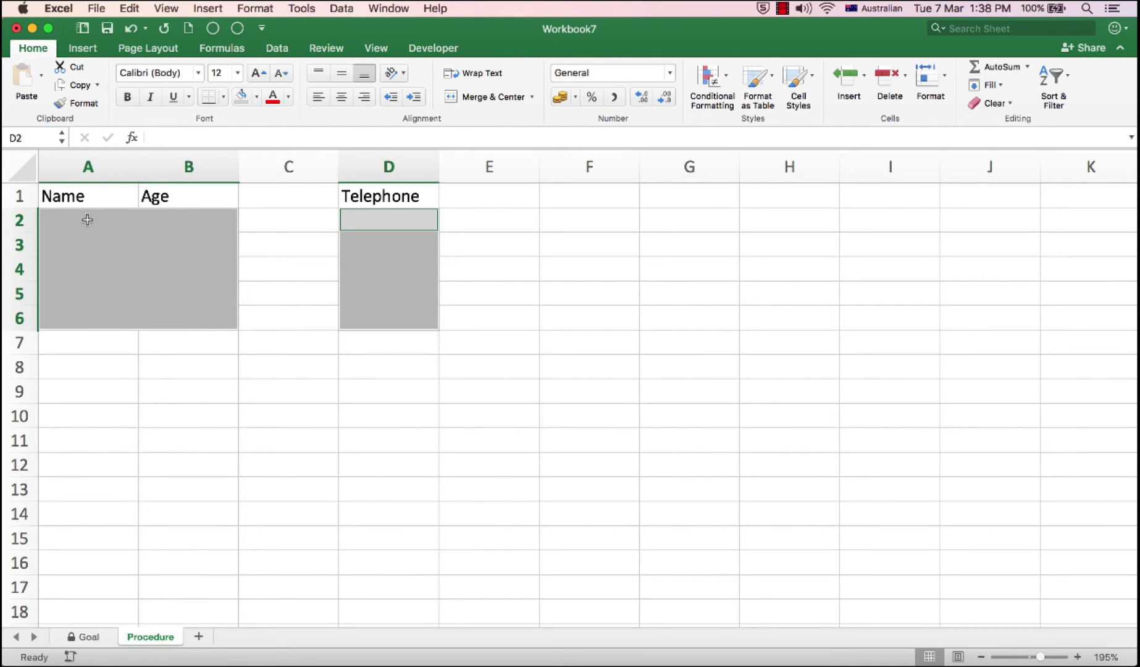
Step: Untick Locked in Format Cells protection for the grey cells A2:B6 and D2:D6
drag(59, 220, 185, 305)
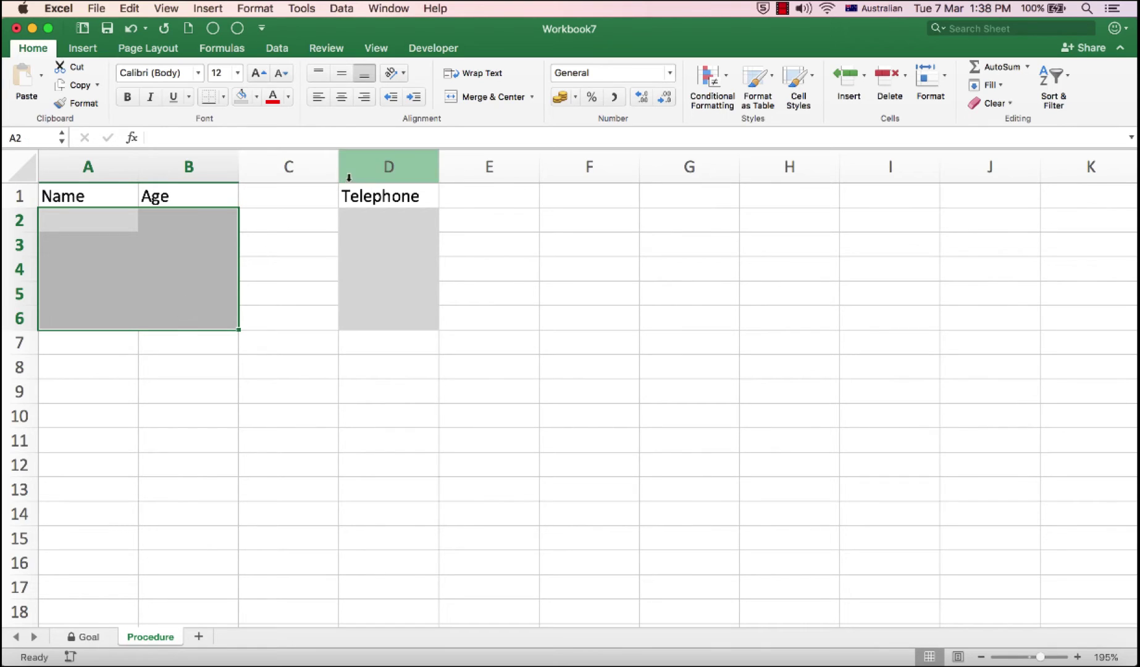
super+click(383, 215)
drag(383, 215, 384, 320)
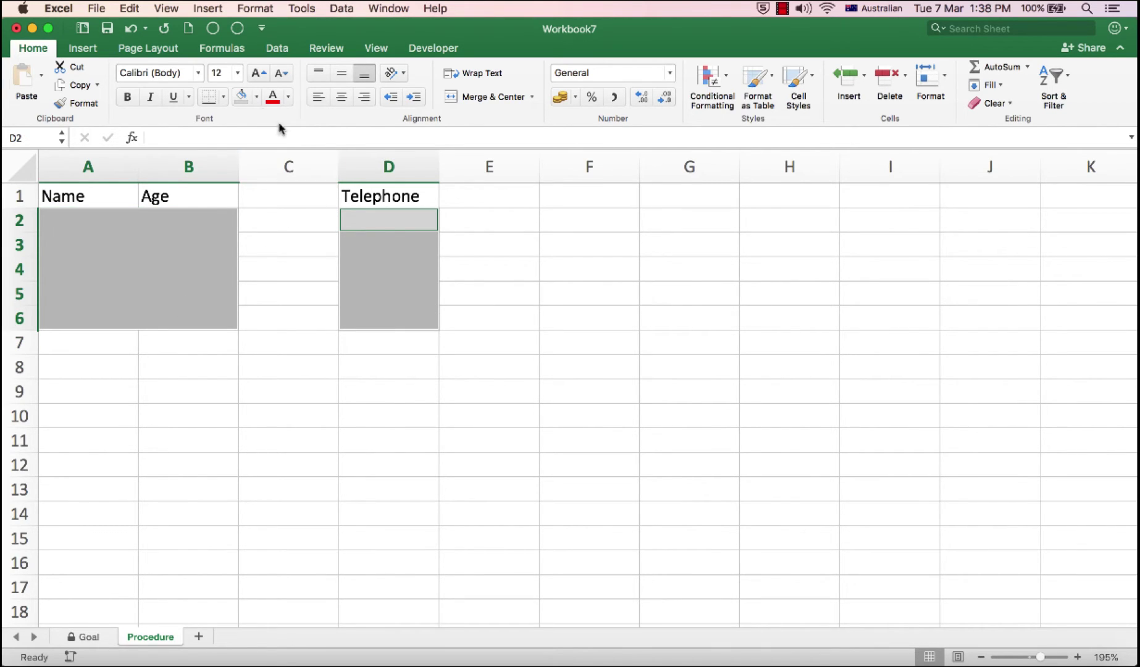
click(253, 9)
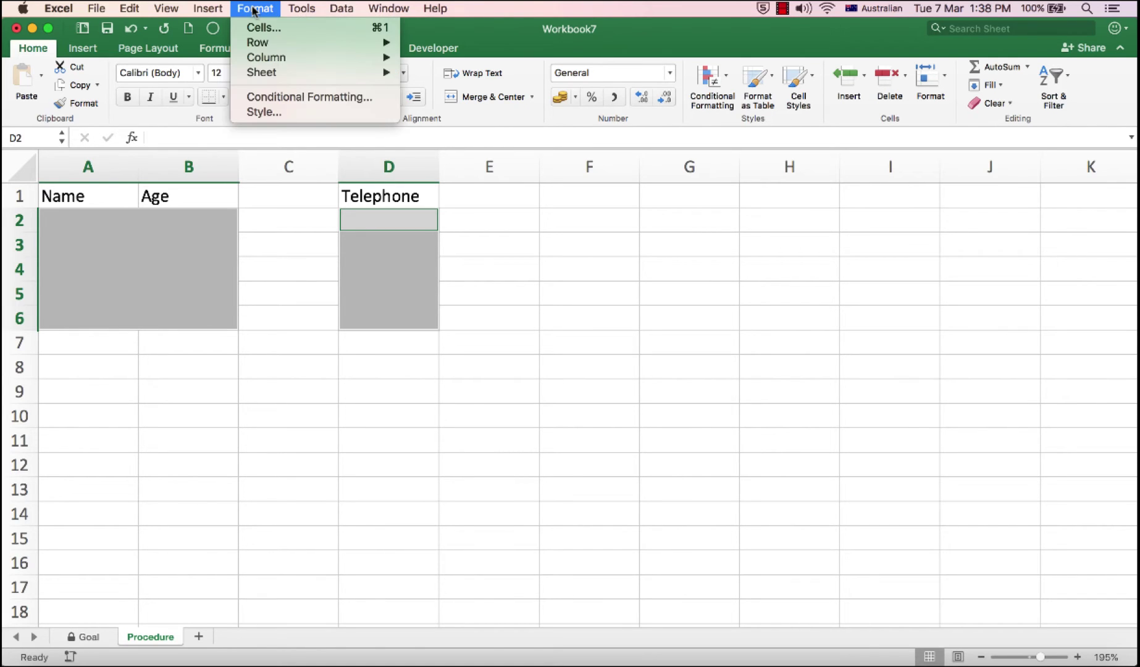
click(254, 11)
click(254, 11)
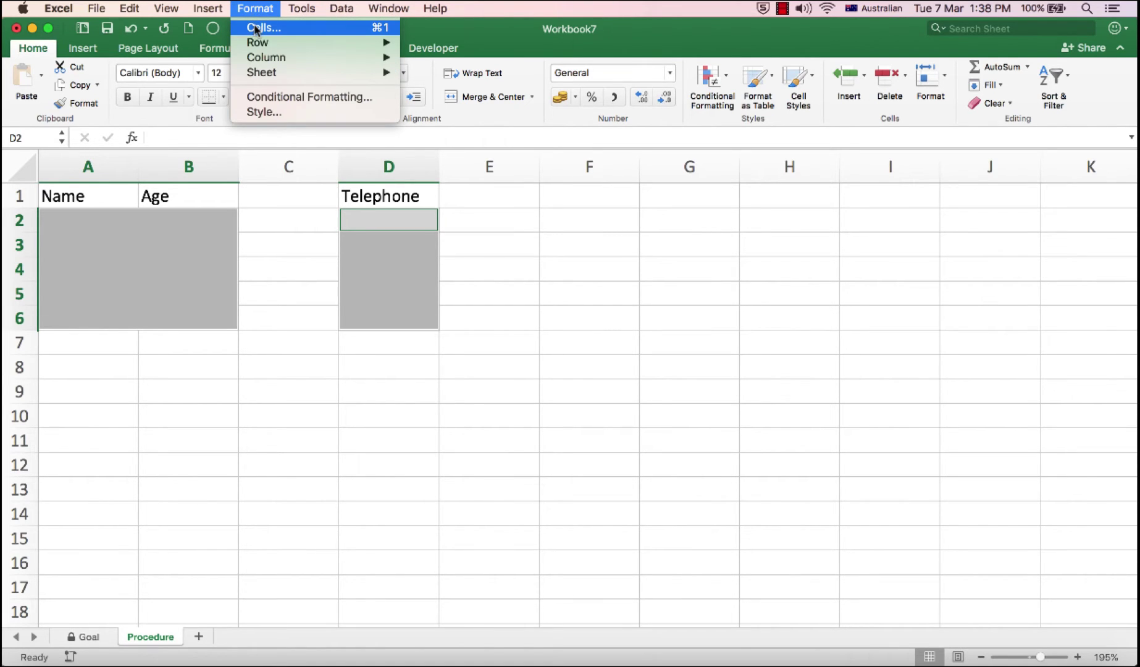
click(255, 28)
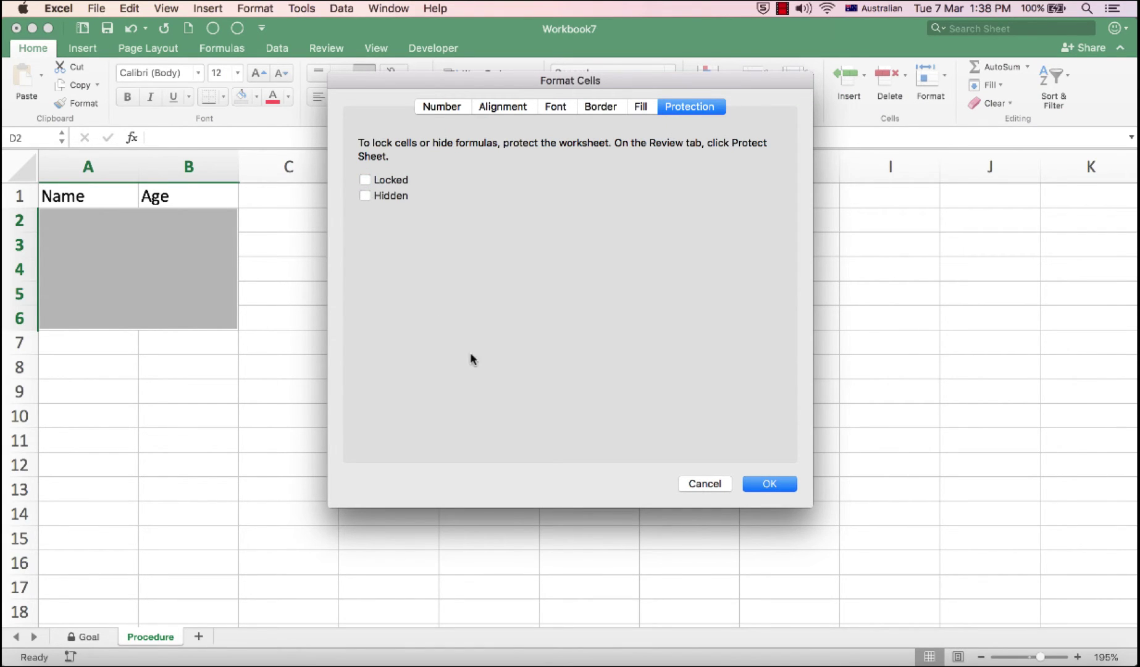
click(764, 484)
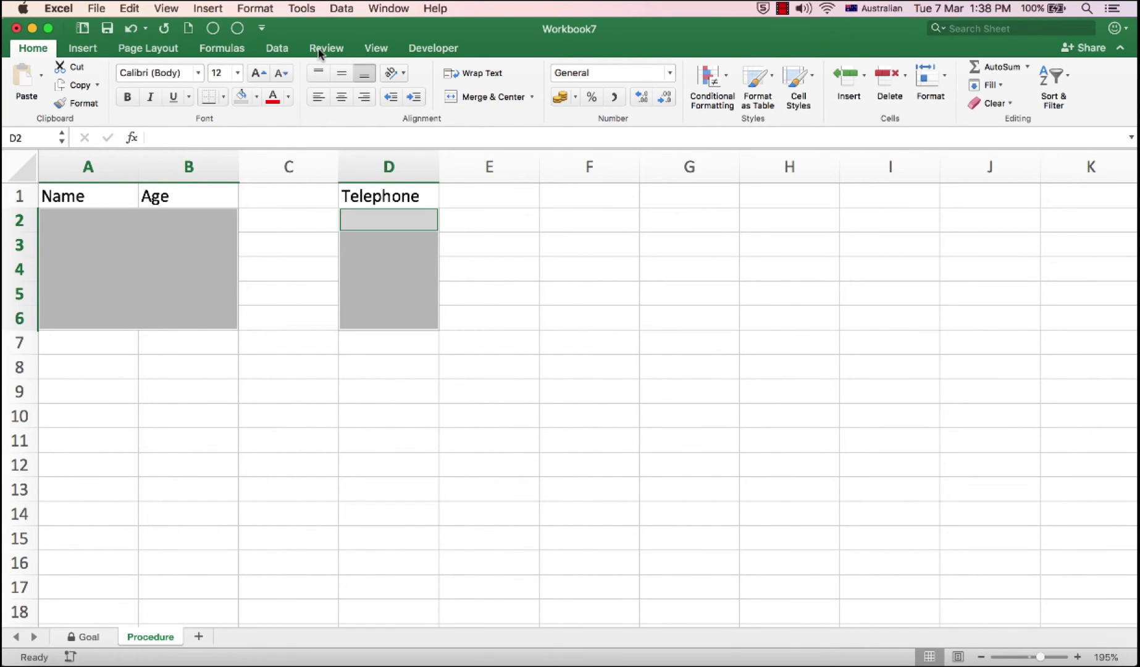
Step: Protect the Procedure sheet with a confirmed password, disallowing selection of locked cells
click(319, 49)
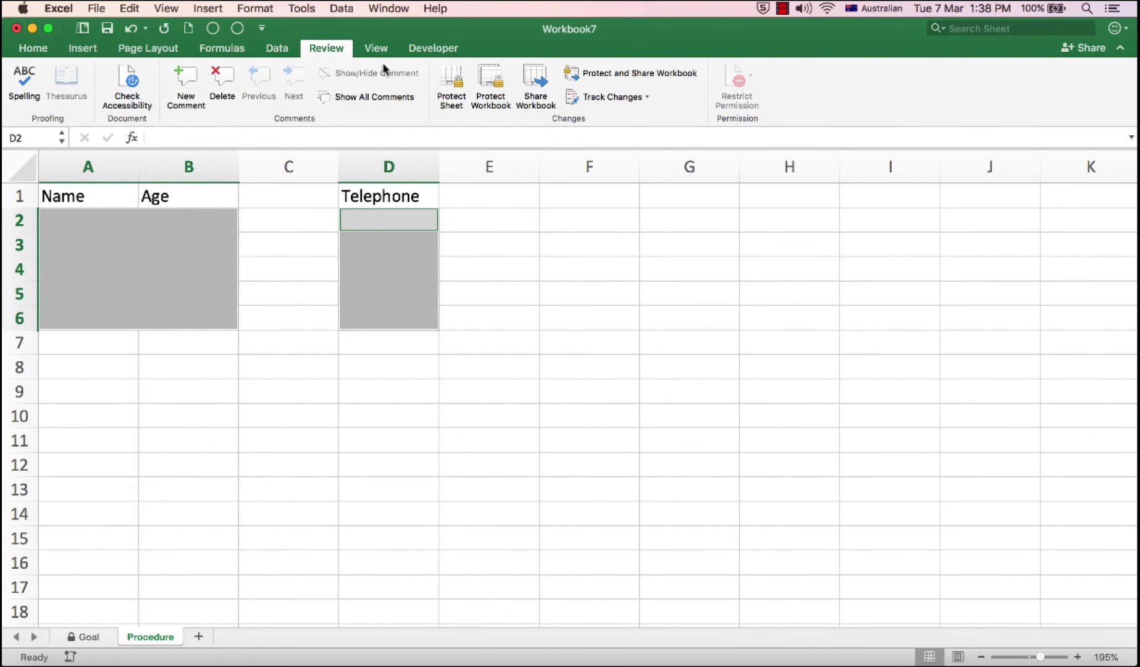
click(452, 82)
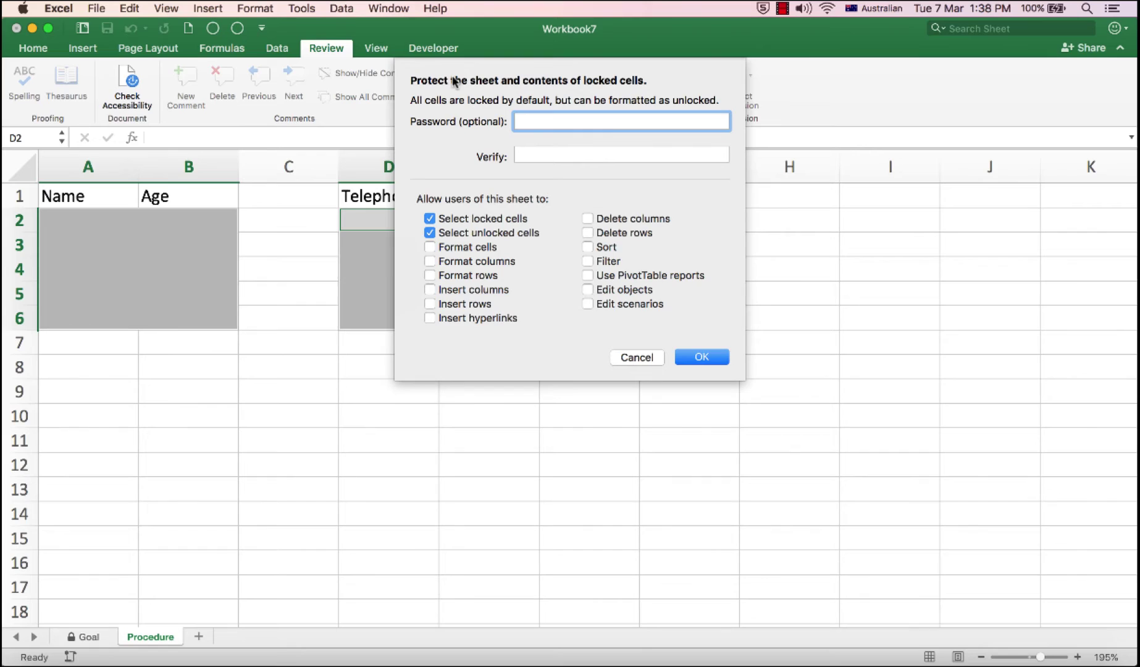
text(12345678)
key(Tab)
text(123456)
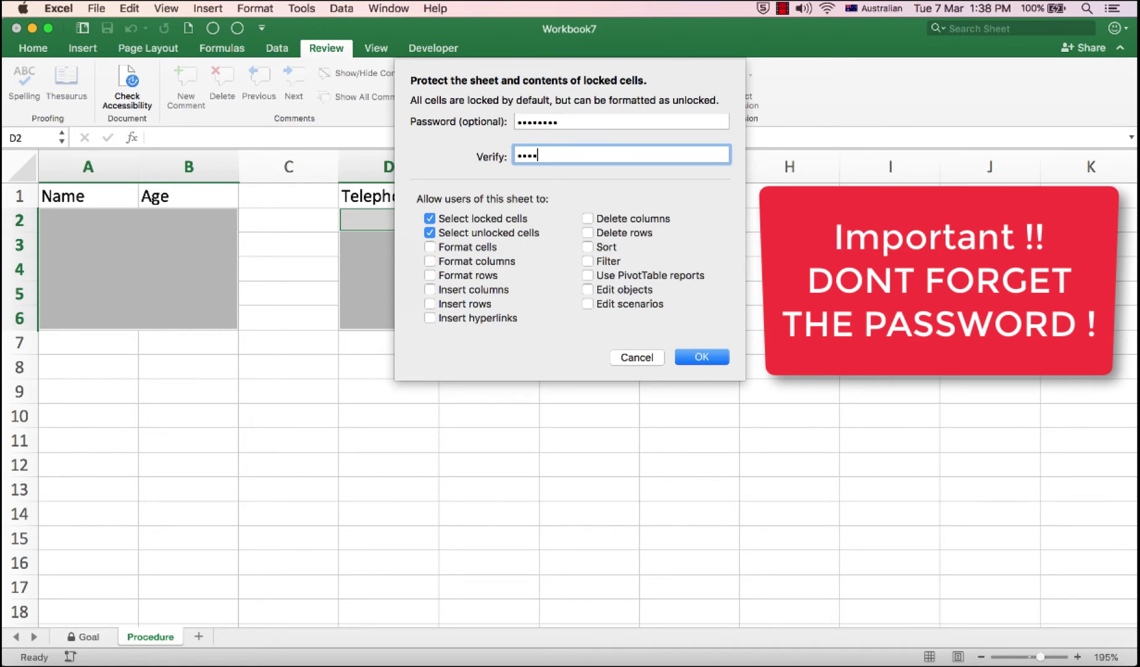
text(78)
click(430, 218)
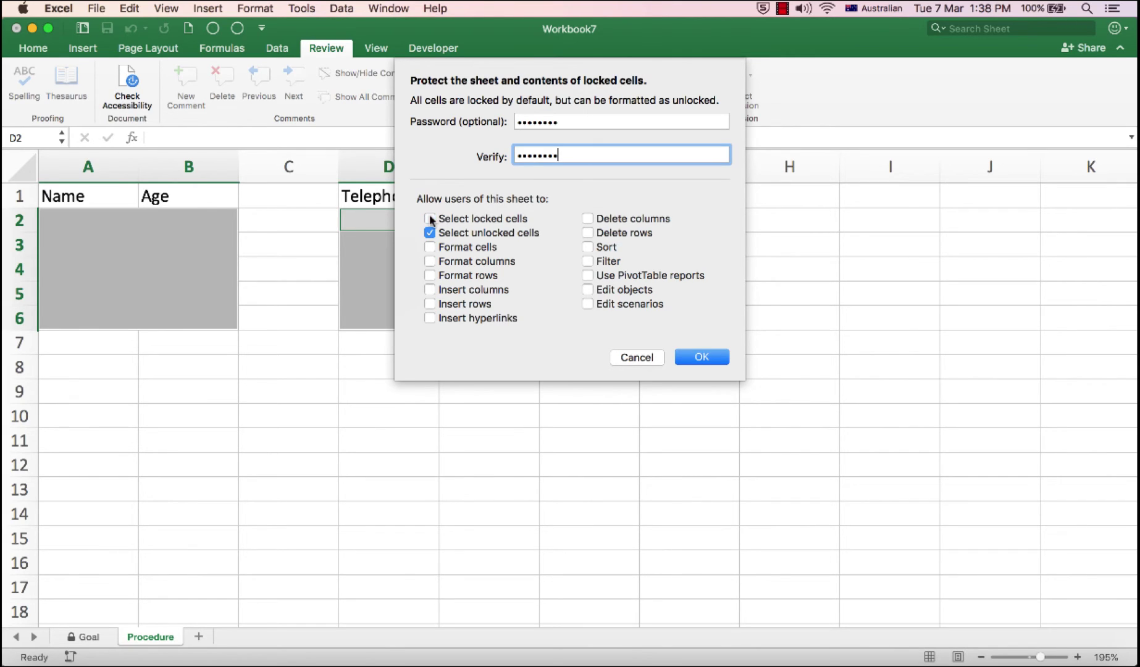
click(704, 357)
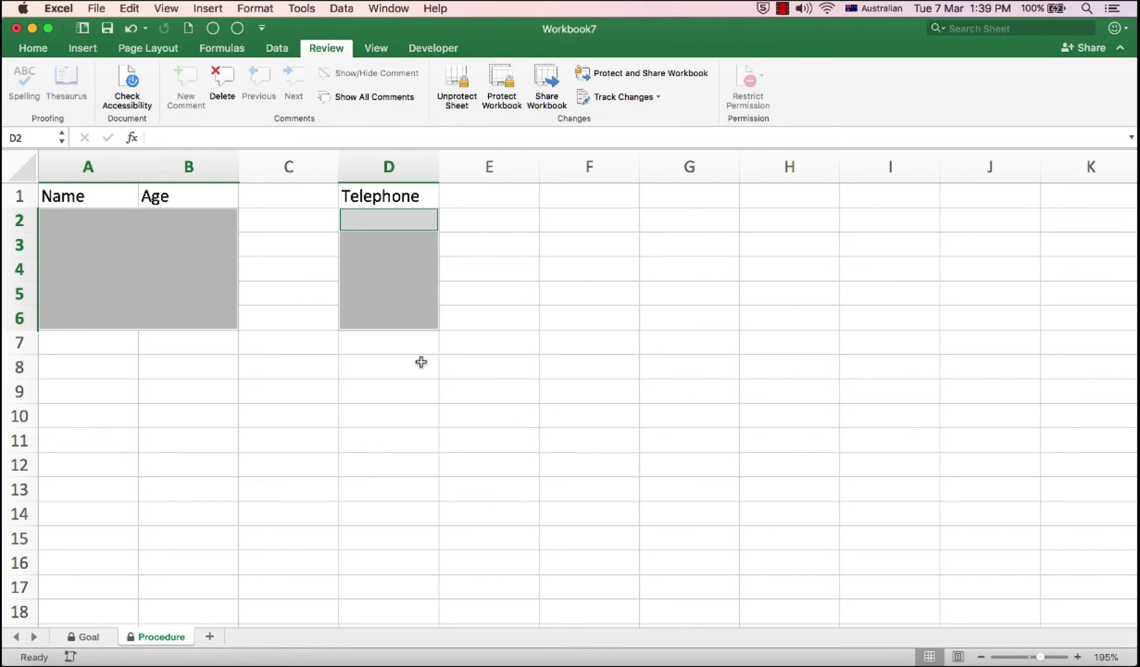
Step: Enter the first person's name, age 34 and telephone number in row 2's grey cells
click(72, 218)
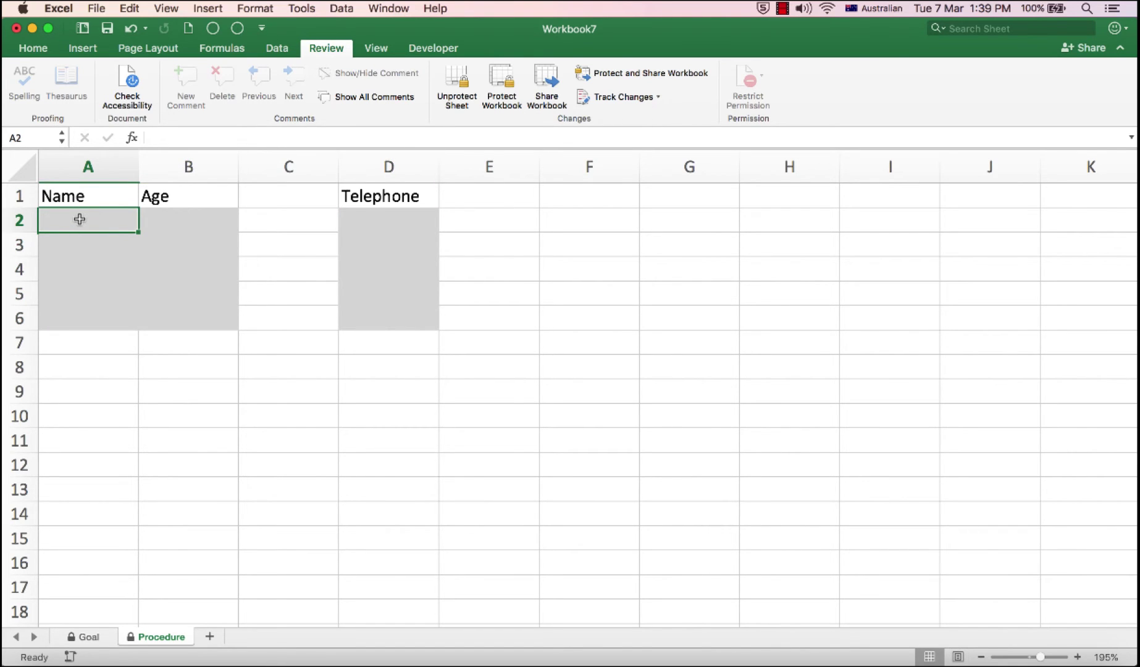
text(Tom)
key(Tab)
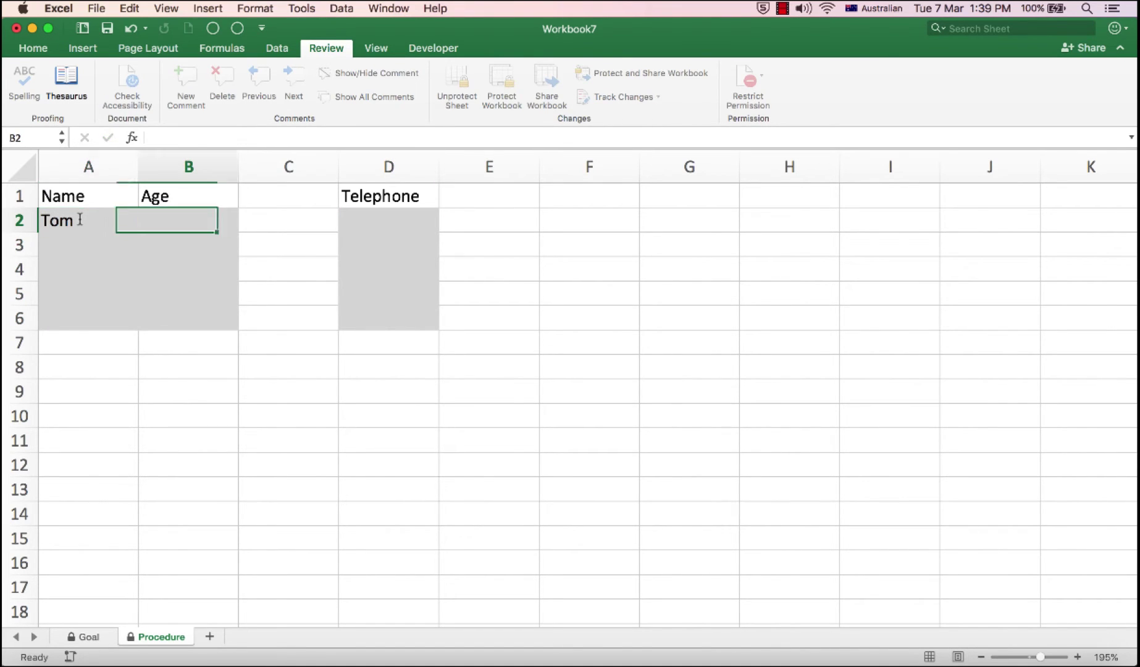
text(34)
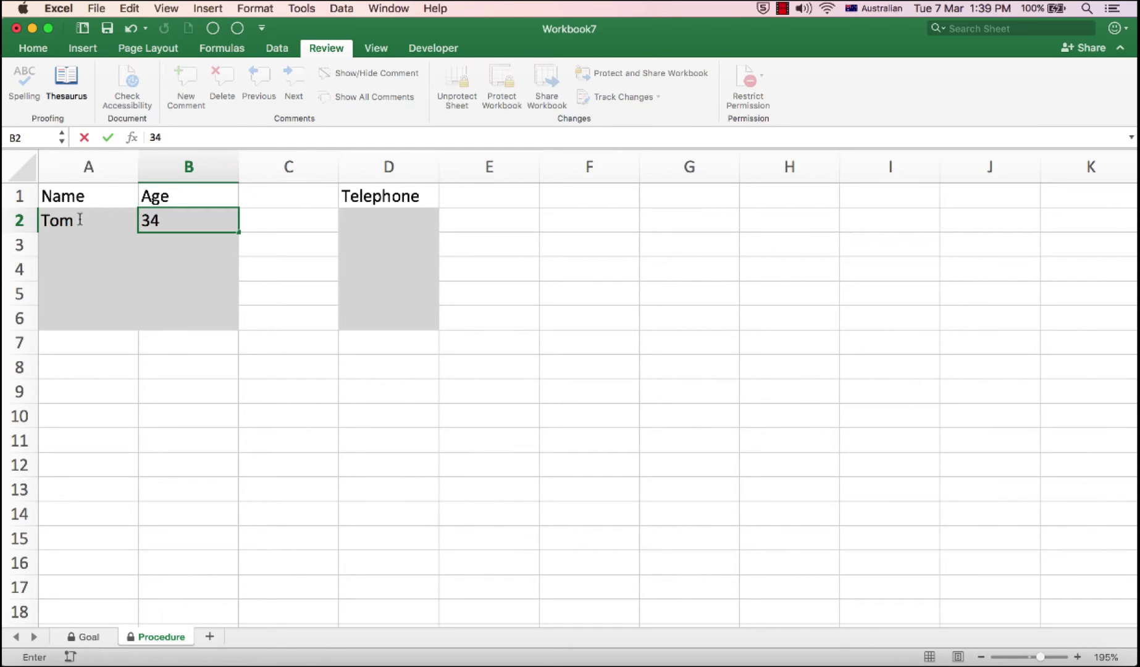
key(Tab)
text(8765)
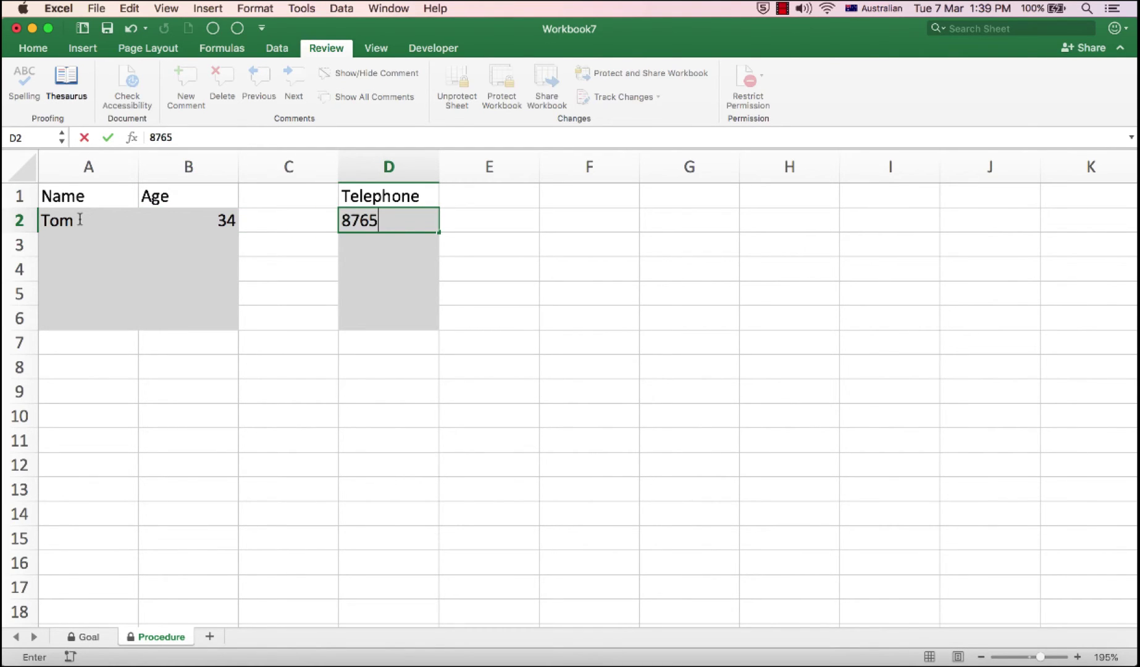
key(Tab)
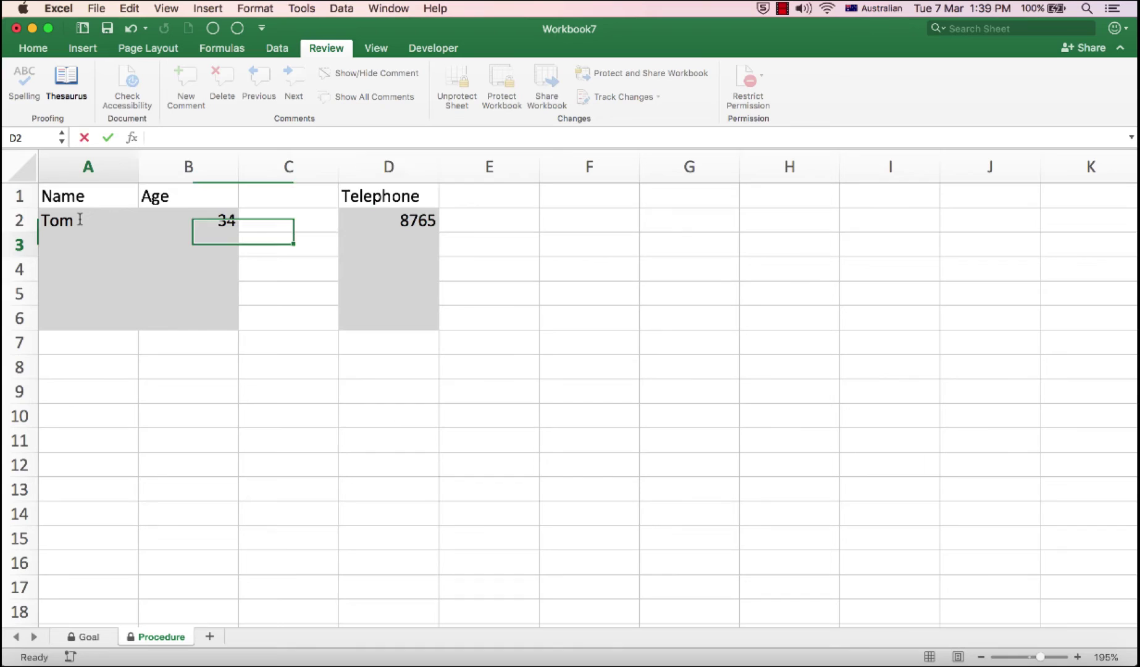
Step: Add the second person's name, age 45 and telephone number in row 3
text(Bill)
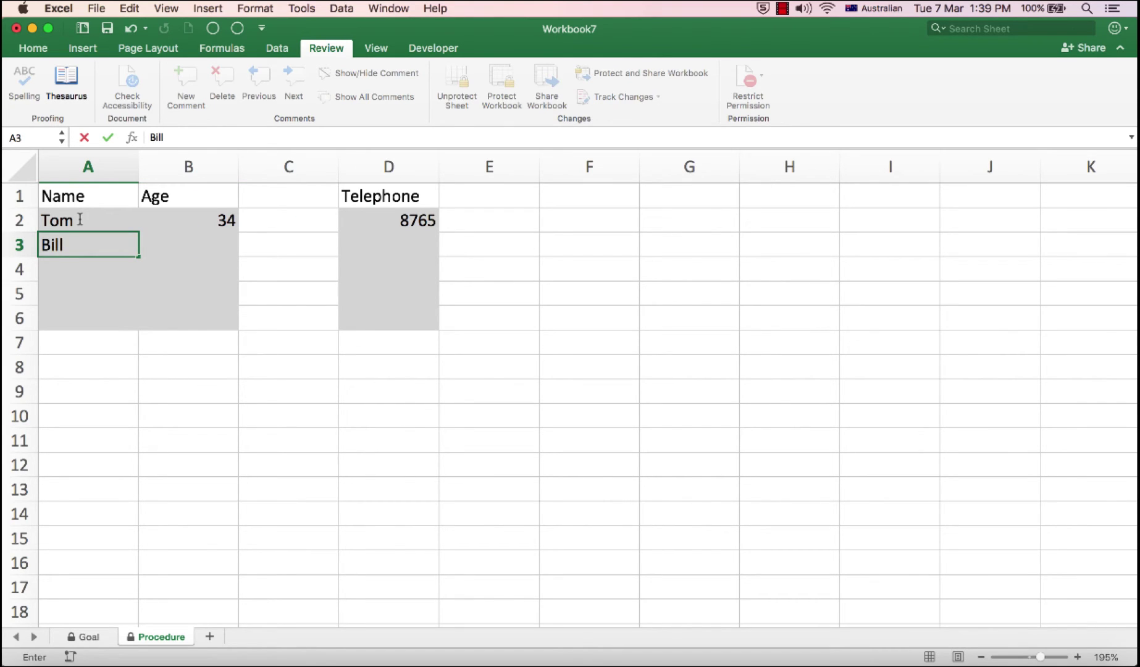
key(Tab)
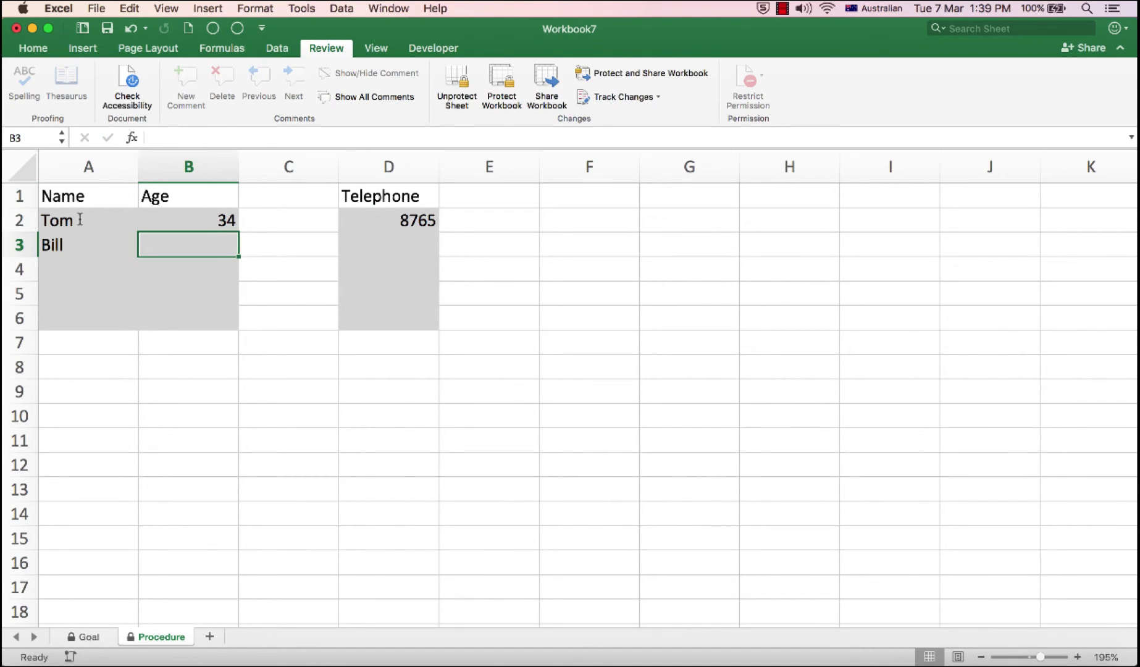
text(45)
key(Tab)
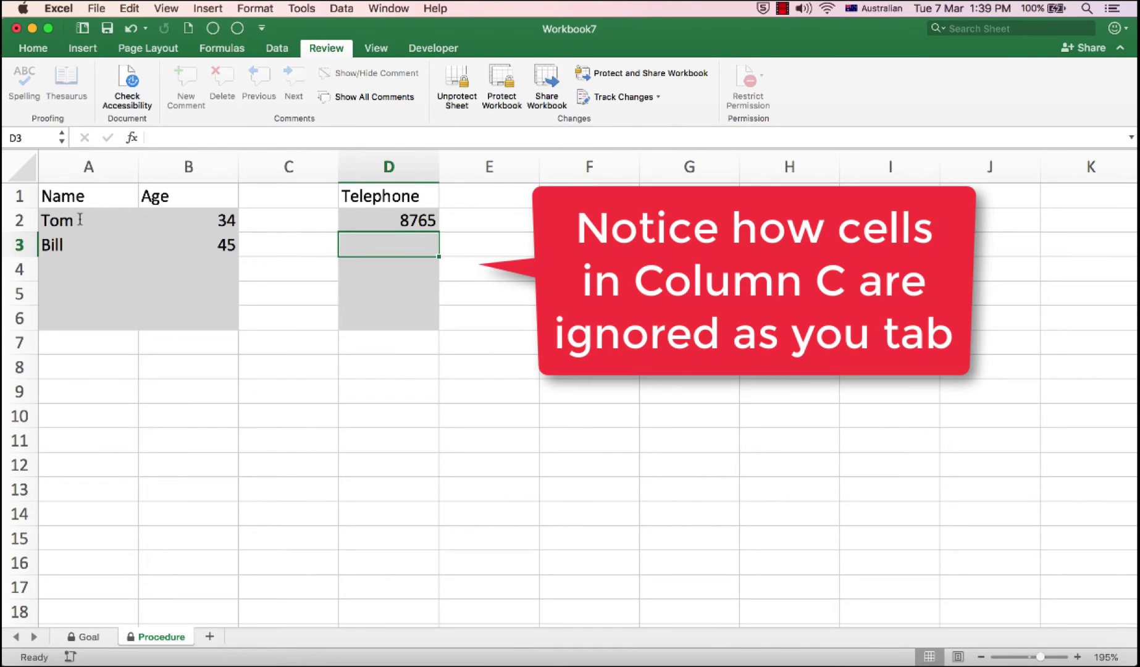
text(123456)
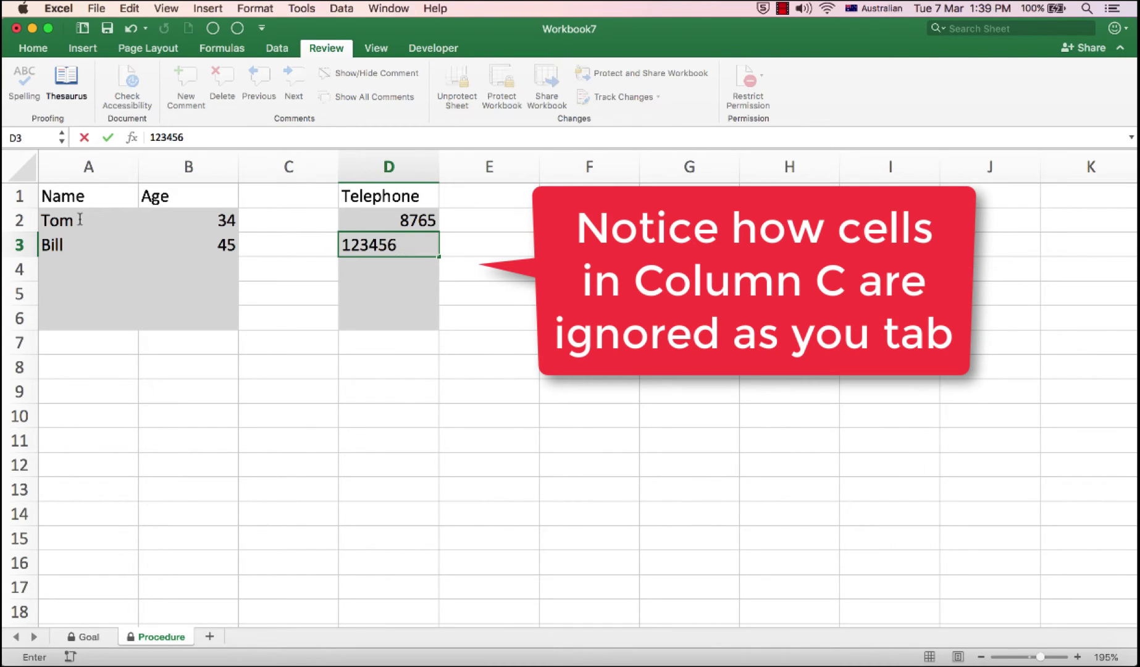
key(Return)
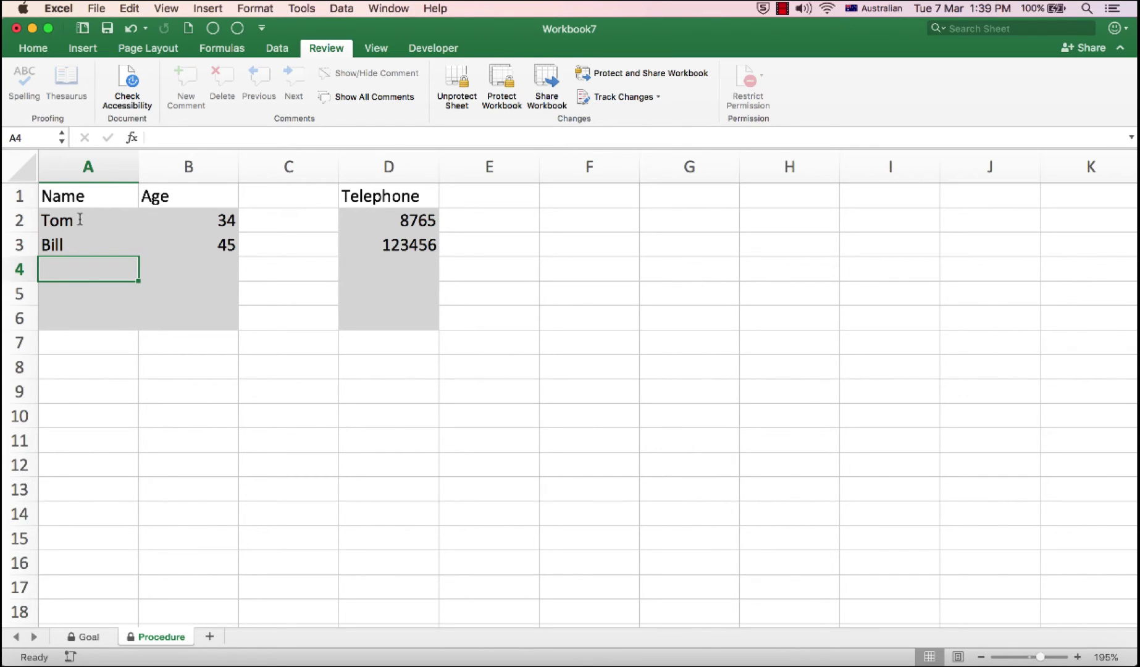
Step: From the Goal sheet, protect the workbook structure with a confirmed password
click(88, 637)
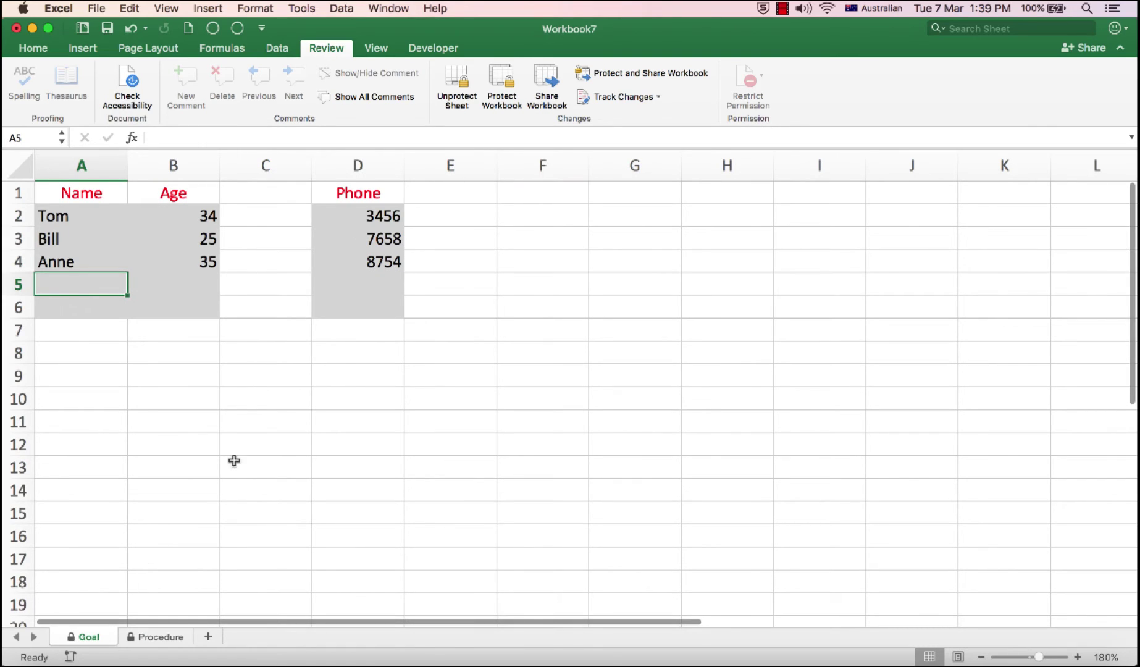
click(501, 80)
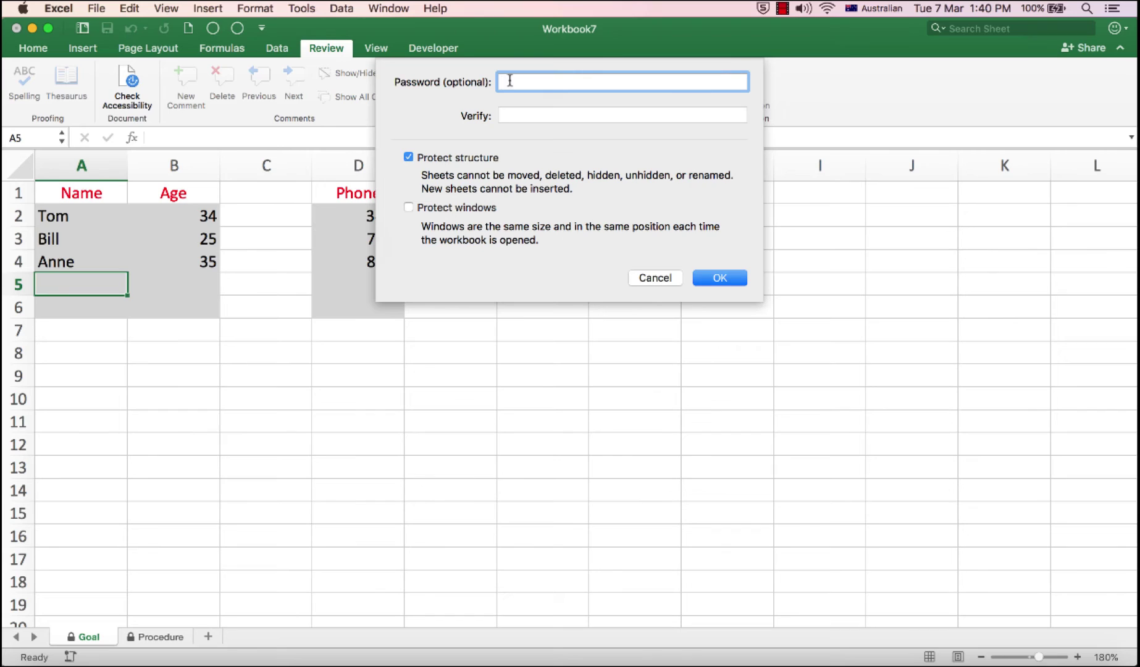
text(••••••••)
key(Tab)
text(••••)
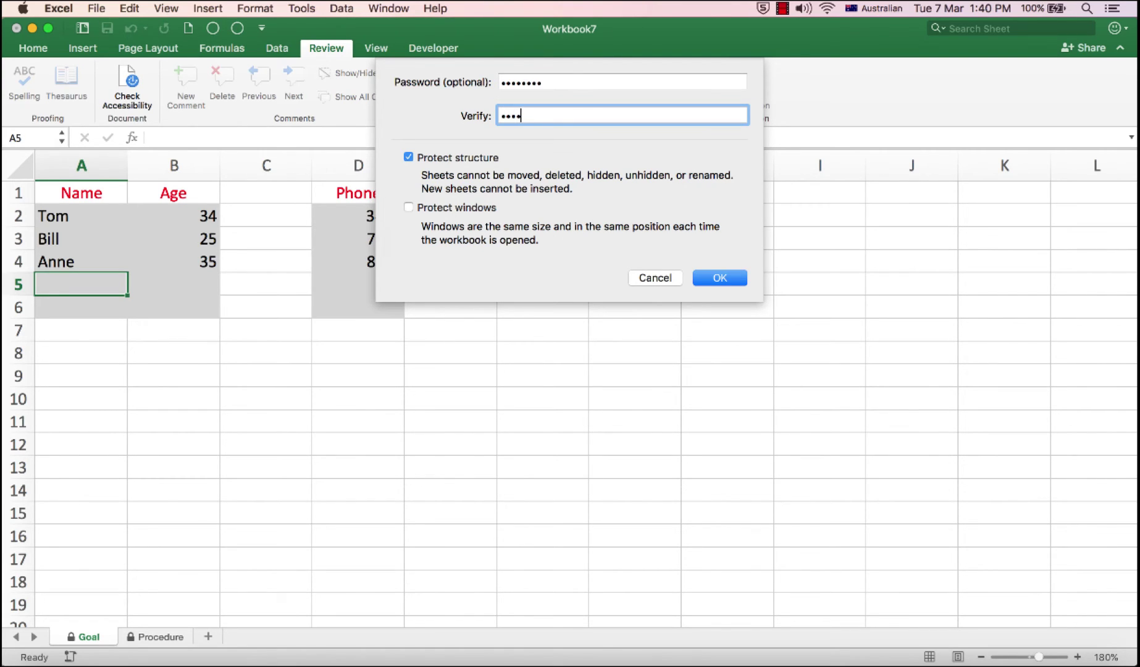
text(••••)
click(707, 277)
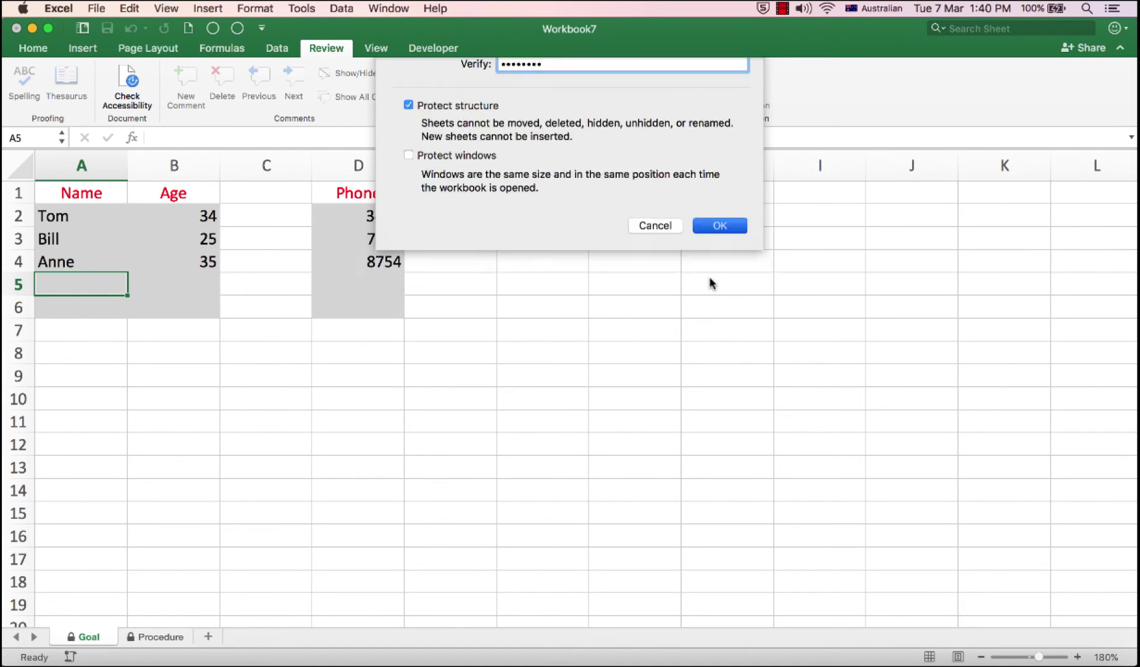
click(208, 637)
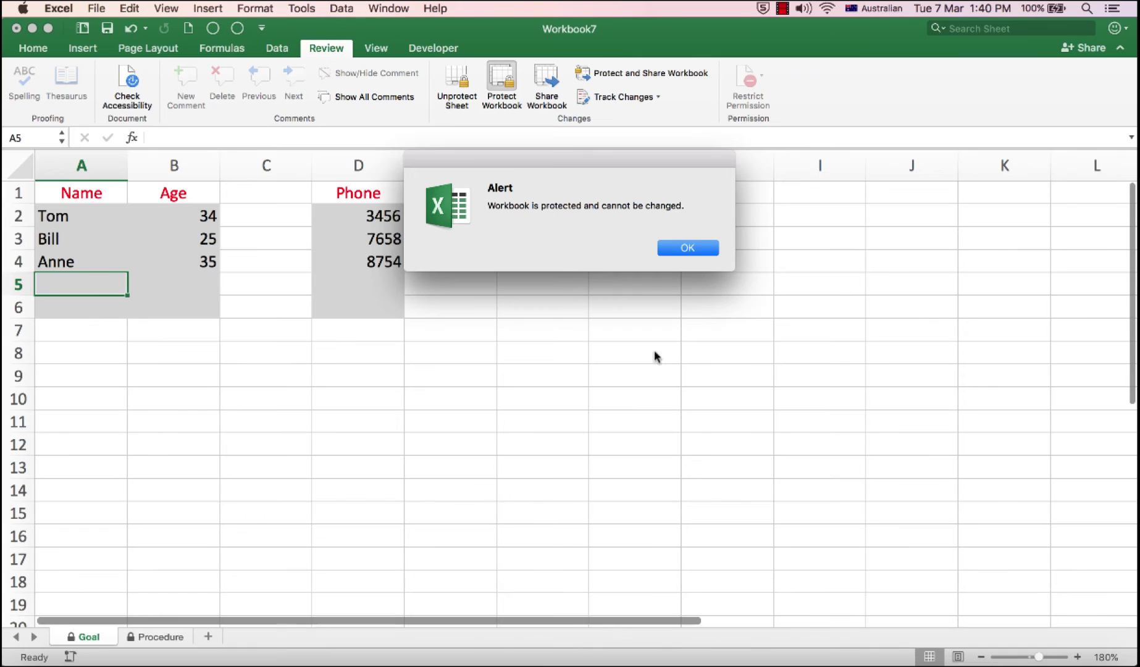
click(696, 249)
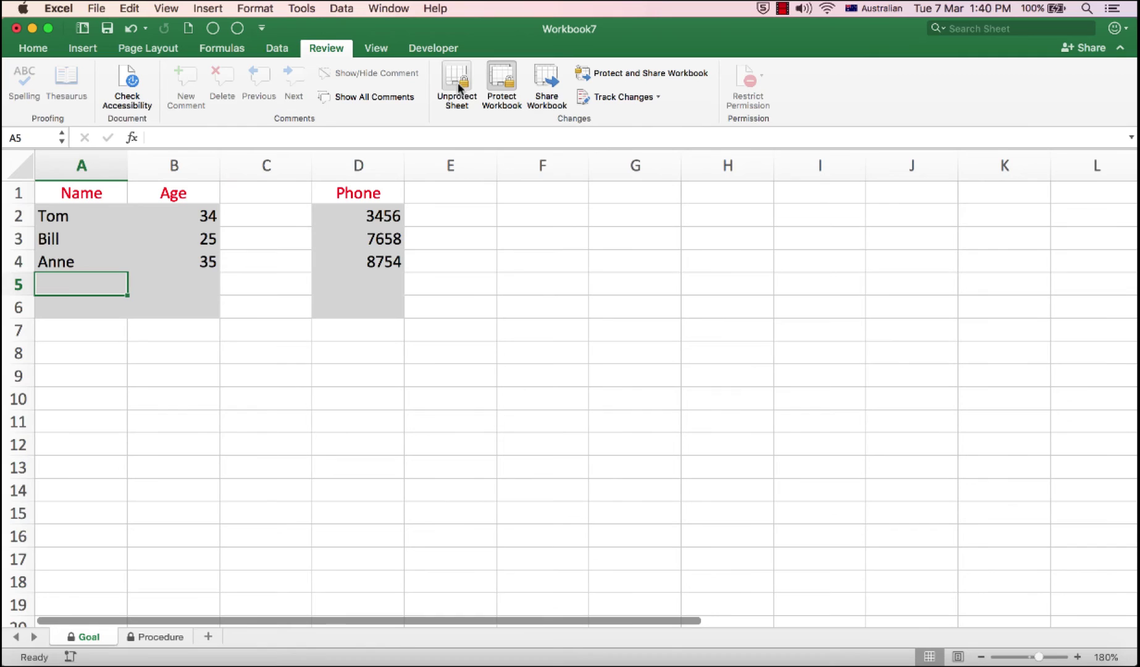
Step: Unprotect the workbook structure by entering its password
click(501, 78)
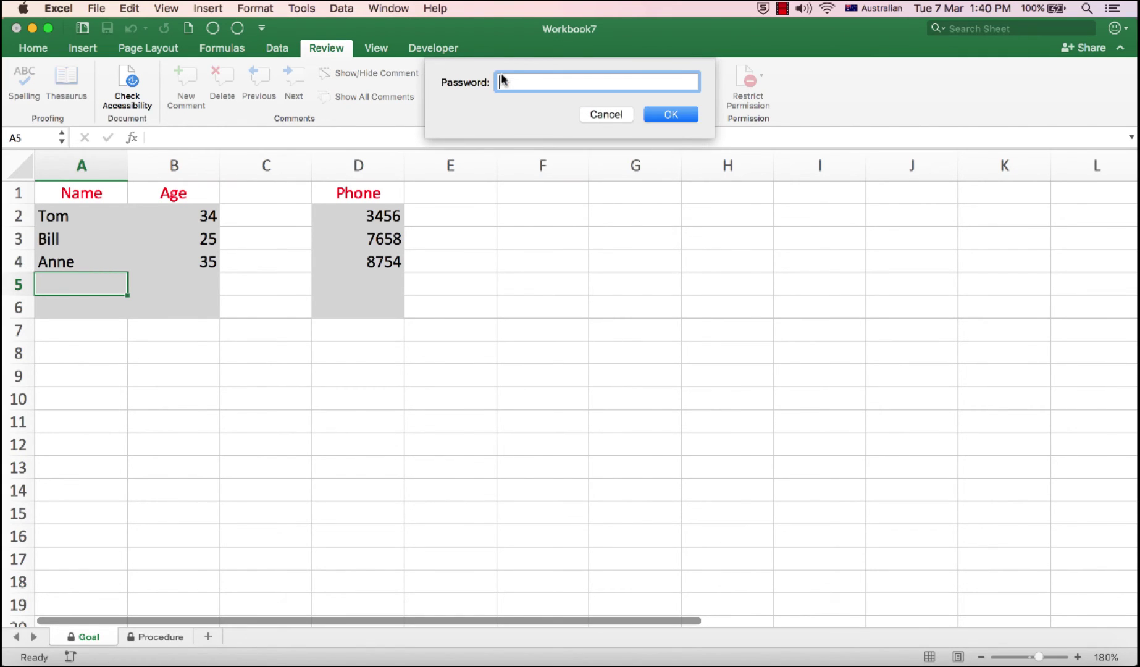
text(••••••••)
click(663, 114)
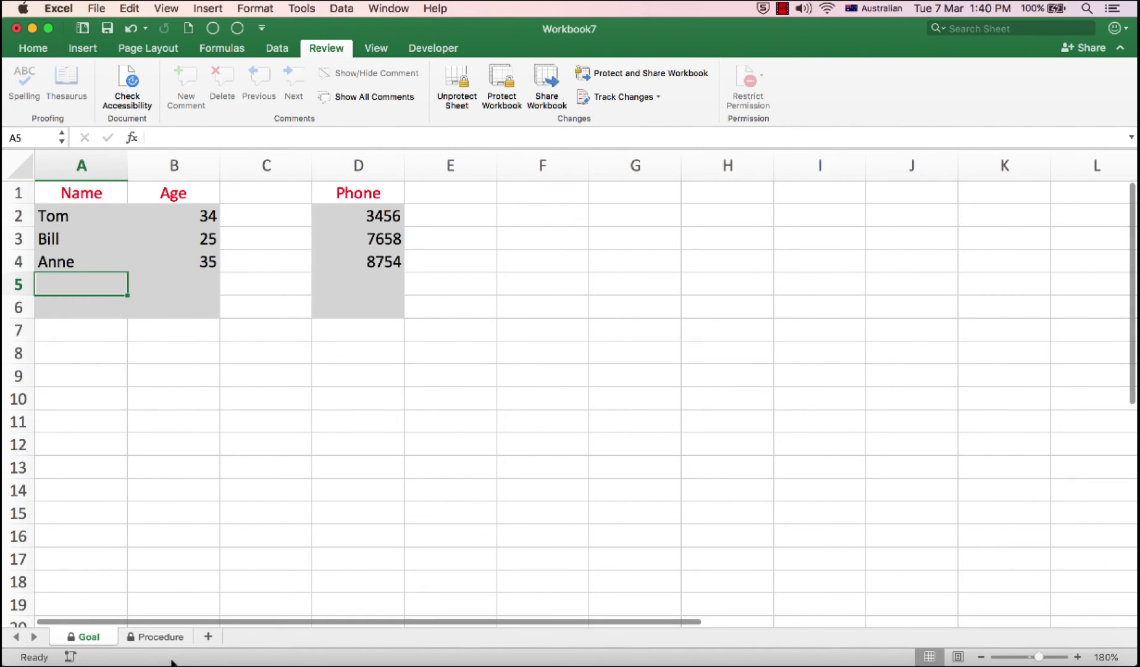
Step: Add a test sheet Sheet5, then delete it
click(208, 636)
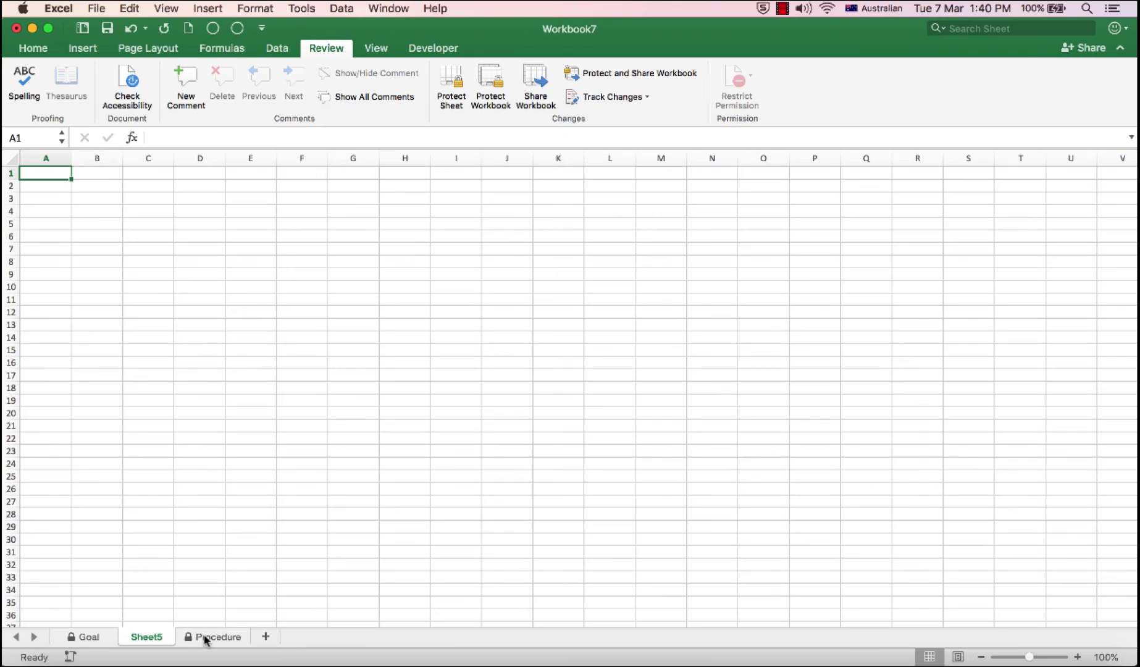
right_click(156, 638)
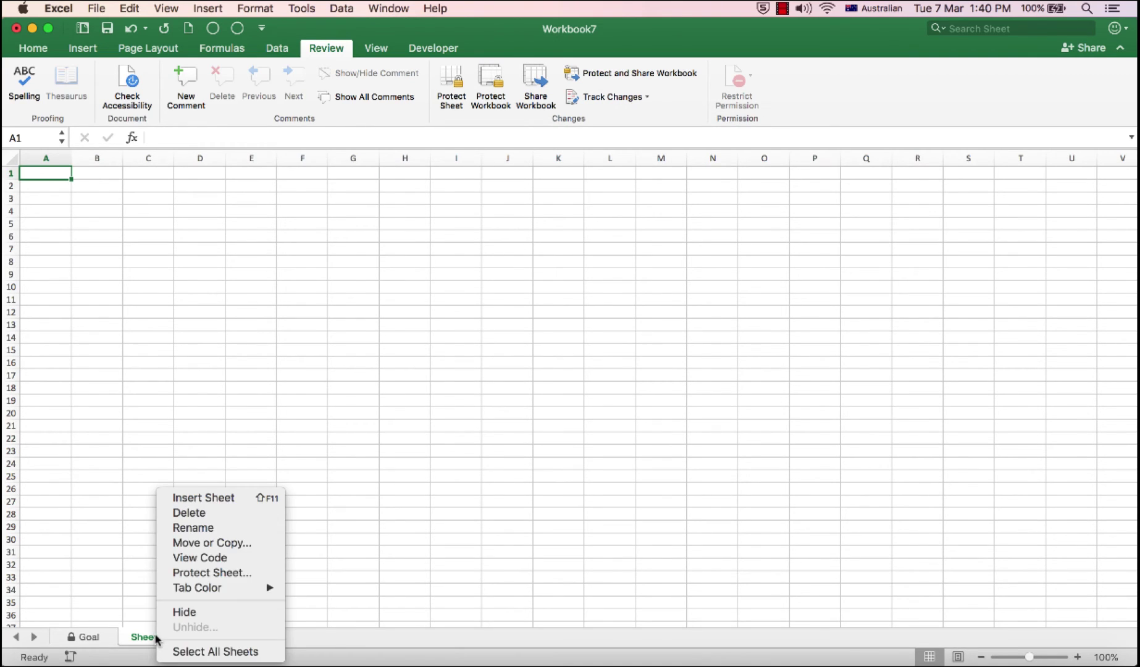
click(196, 512)
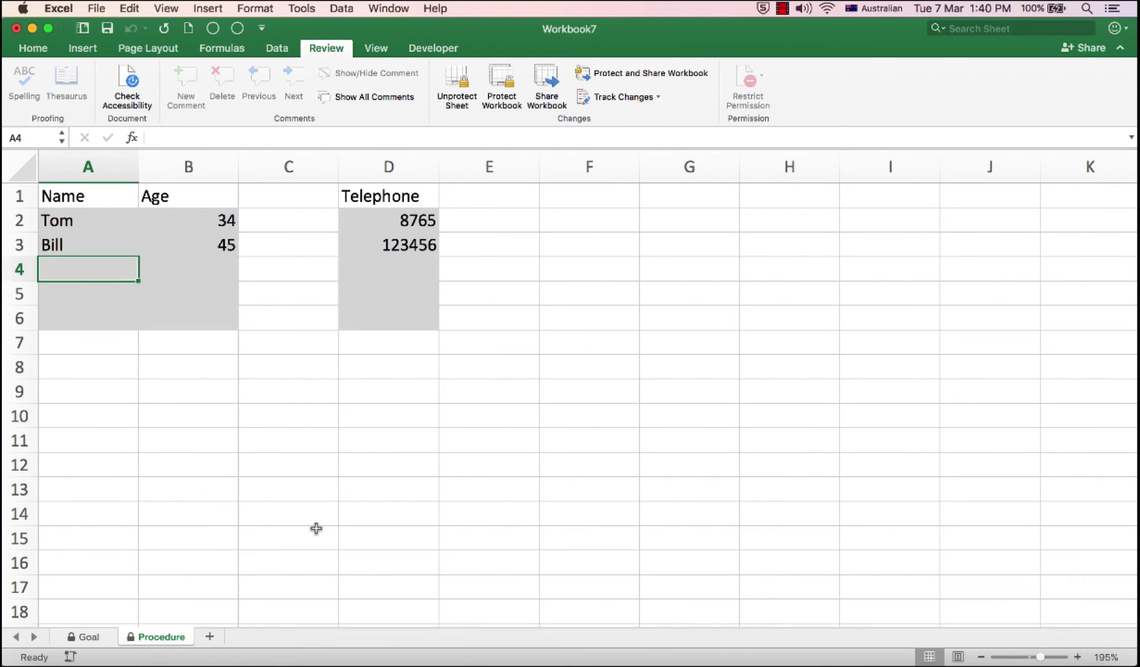
Step: Reapply password protection to the workbook structure and confirm adding a new sheet is refused
click(500, 81)
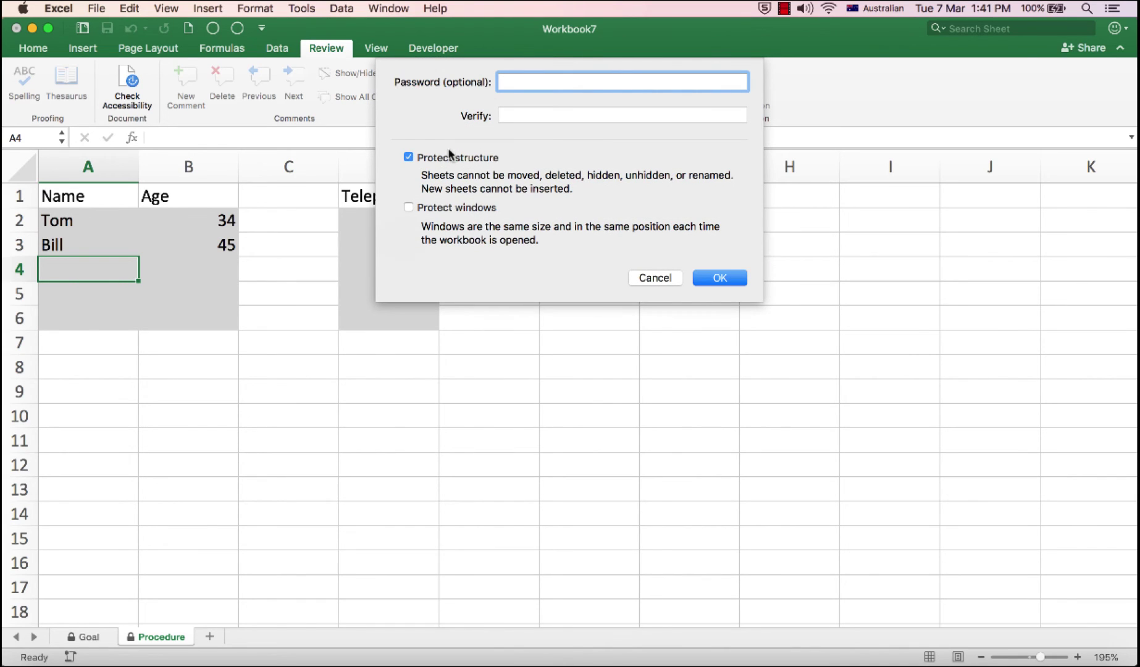
text(••••••••)
key(Tab)
text(••••••••)
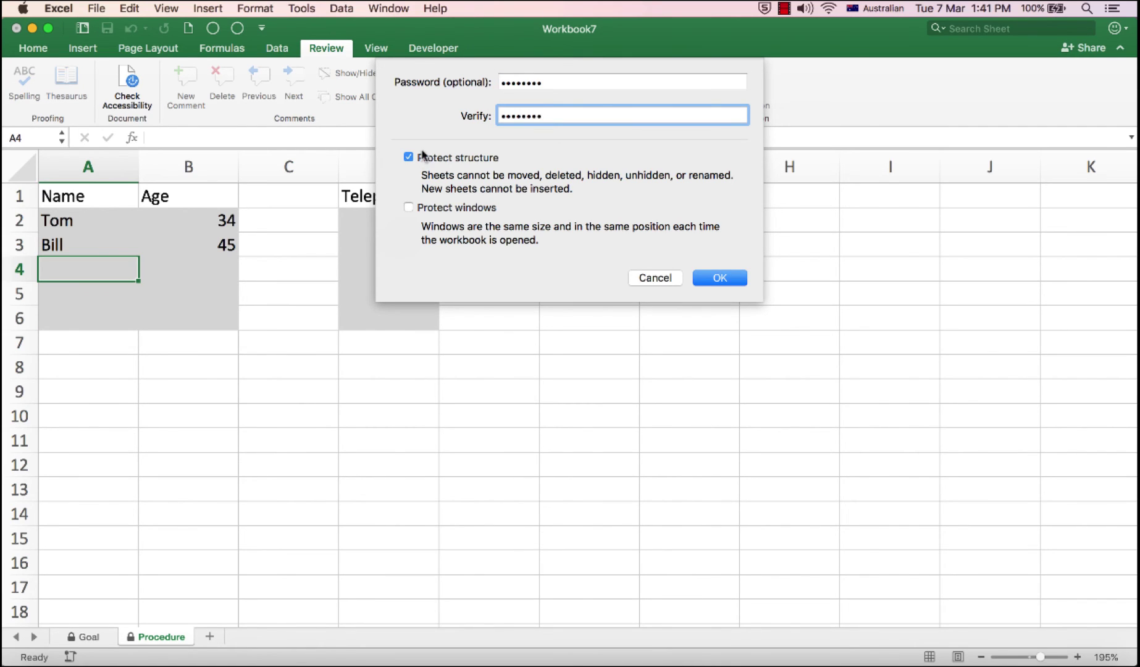
click(712, 282)
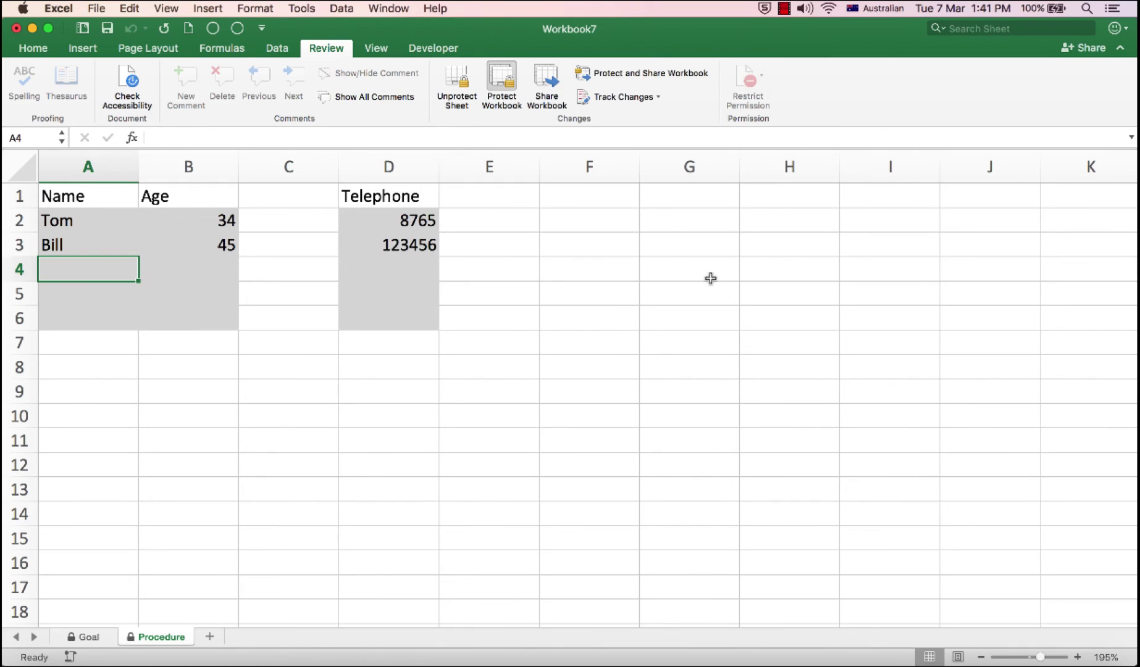
click(210, 638)
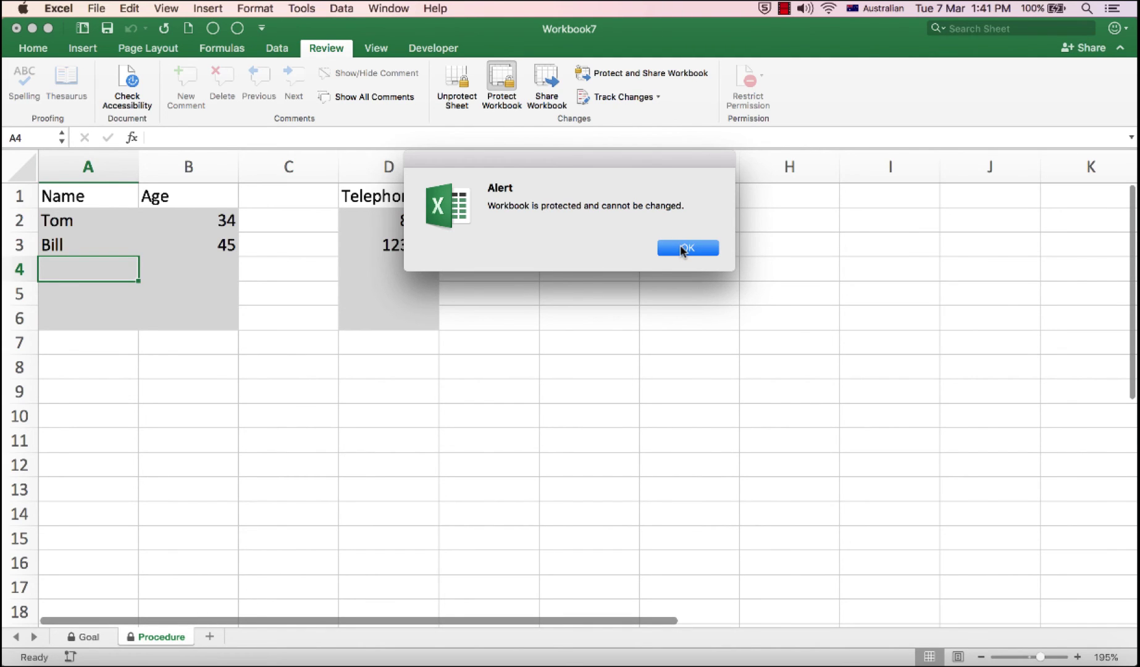
click(683, 248)
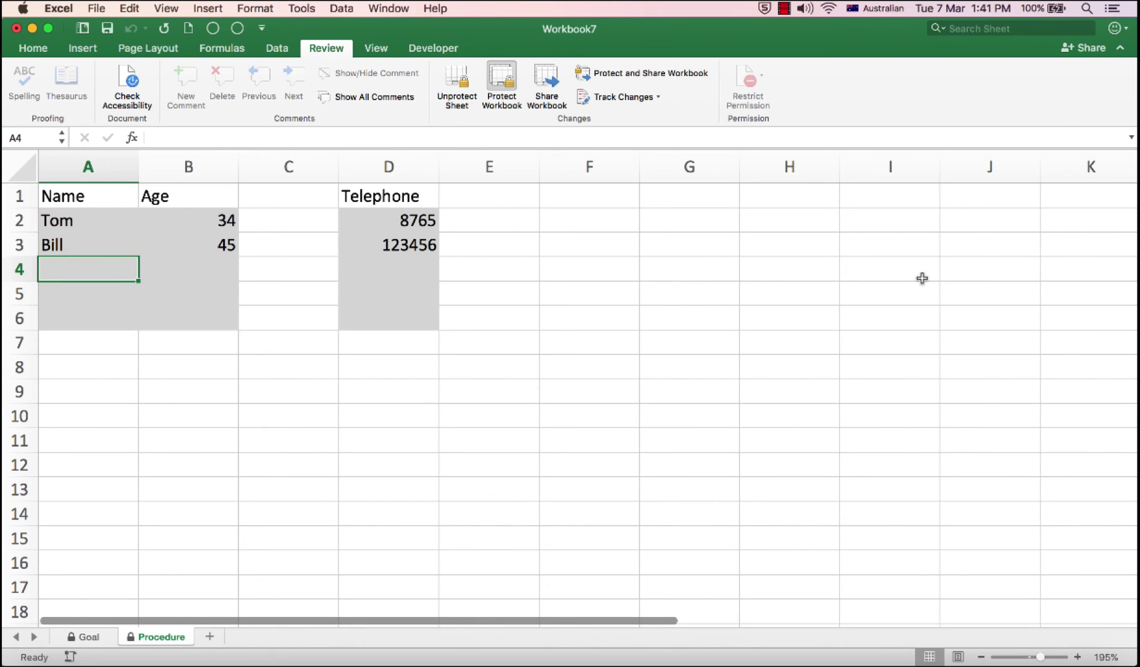
Step: Enter the third person's name, age 32 and telephone number in row 4
text(Anne)
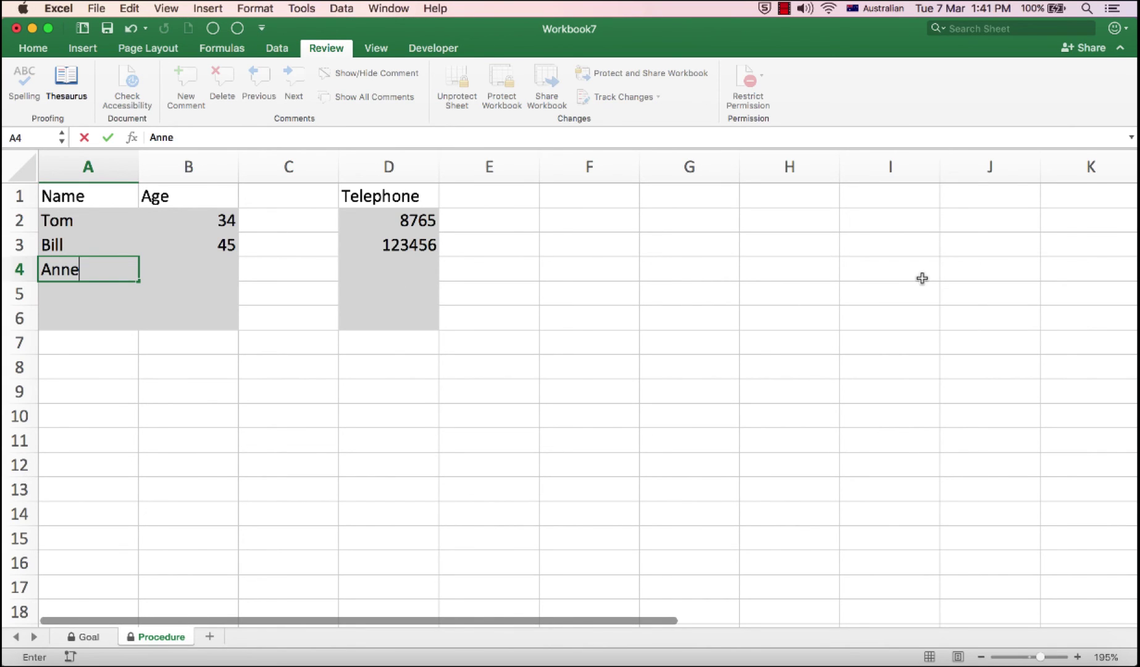
key(Tab)
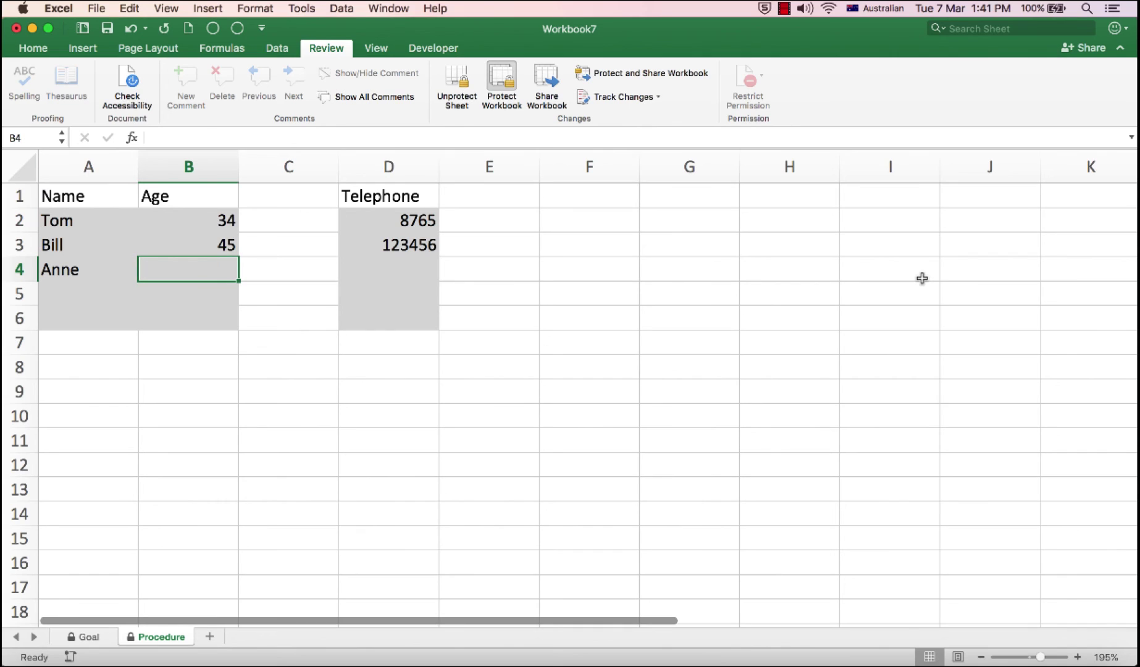
text(32)
key(Tab)
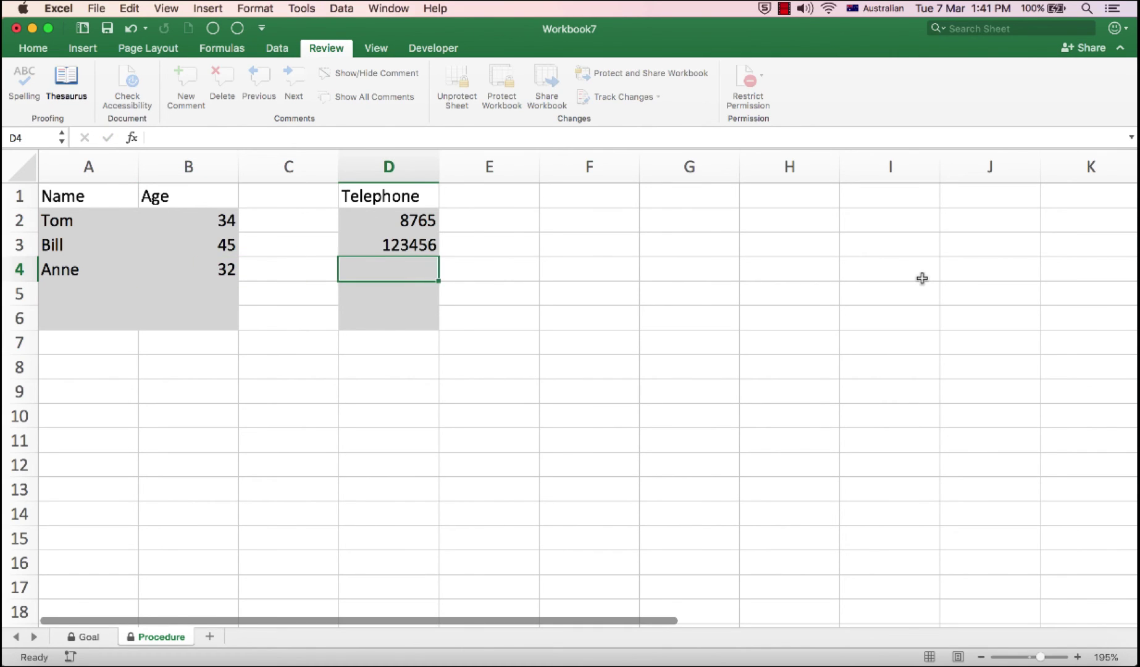
text(453421)
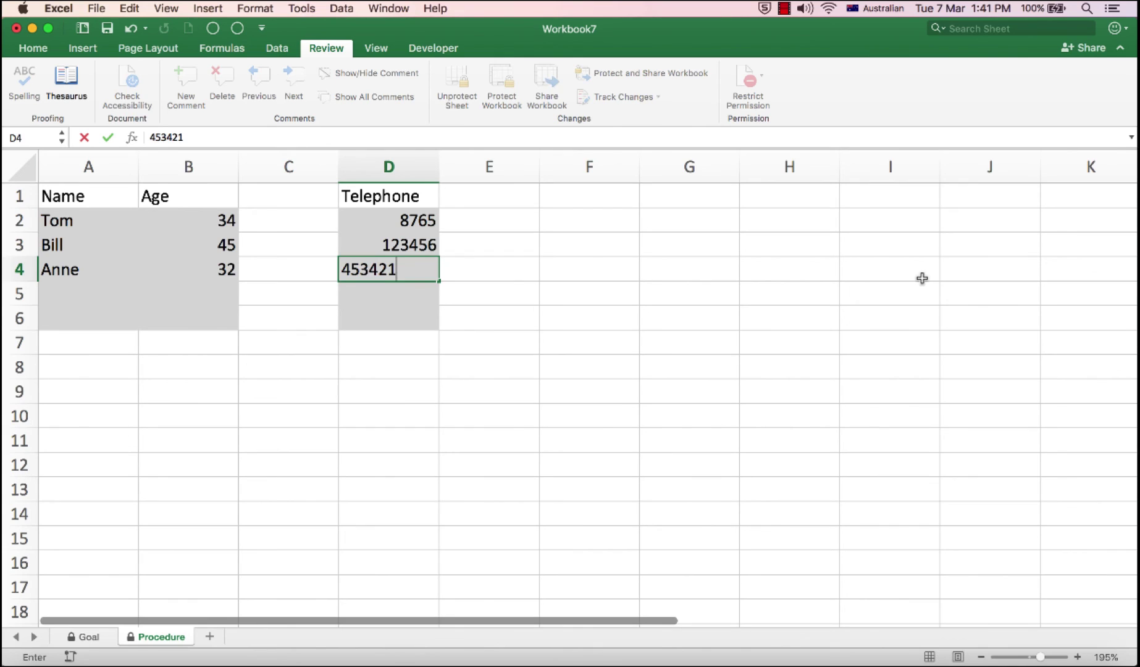
key(Tab)
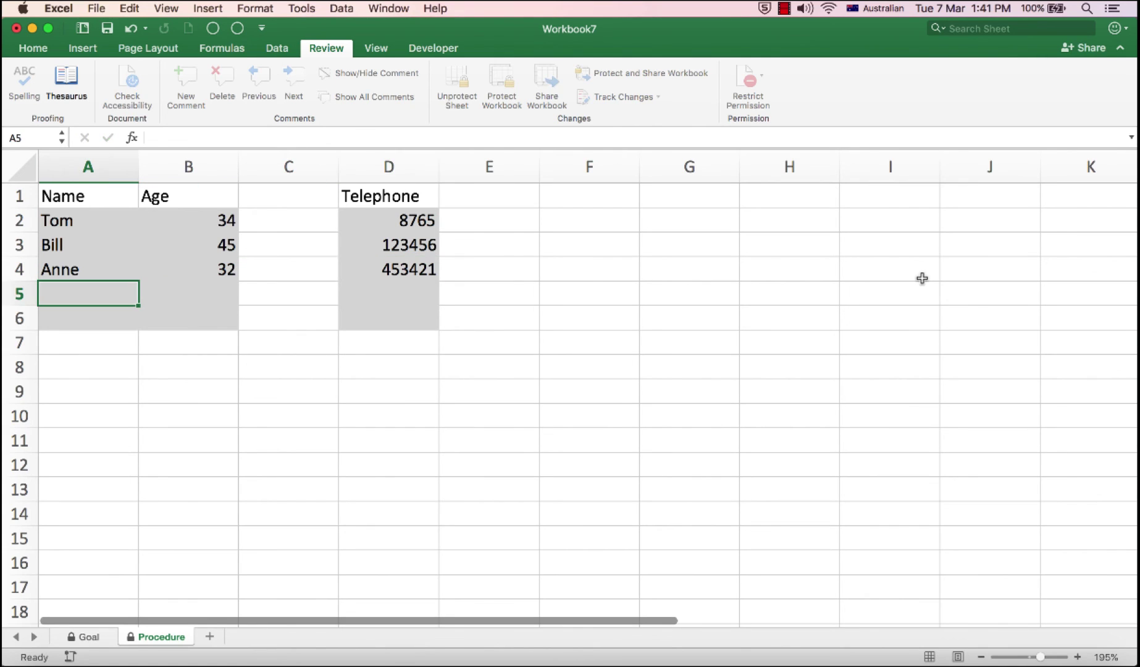
key(Tab)
key(Tab)
key(Tab)
key(Tab)
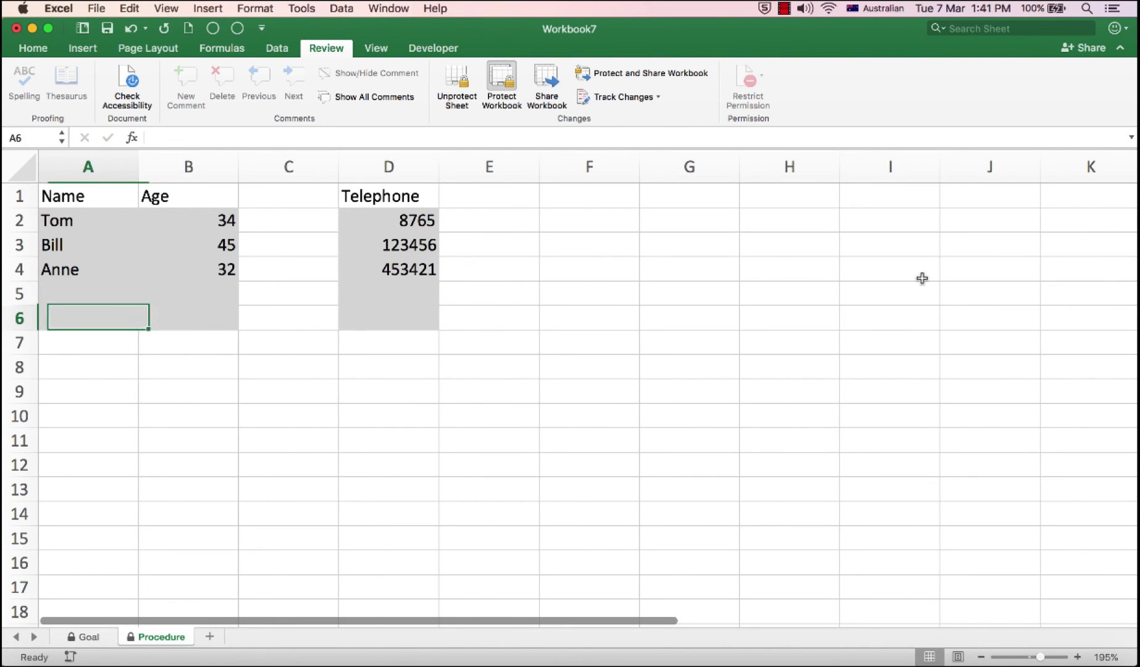
key(Tab)
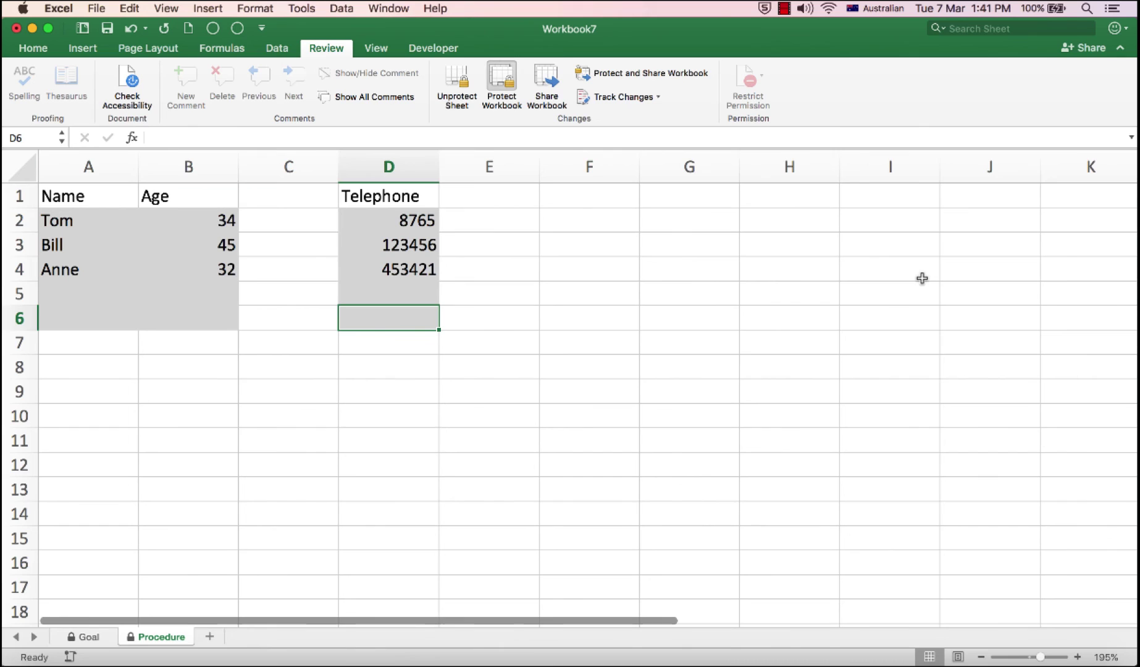